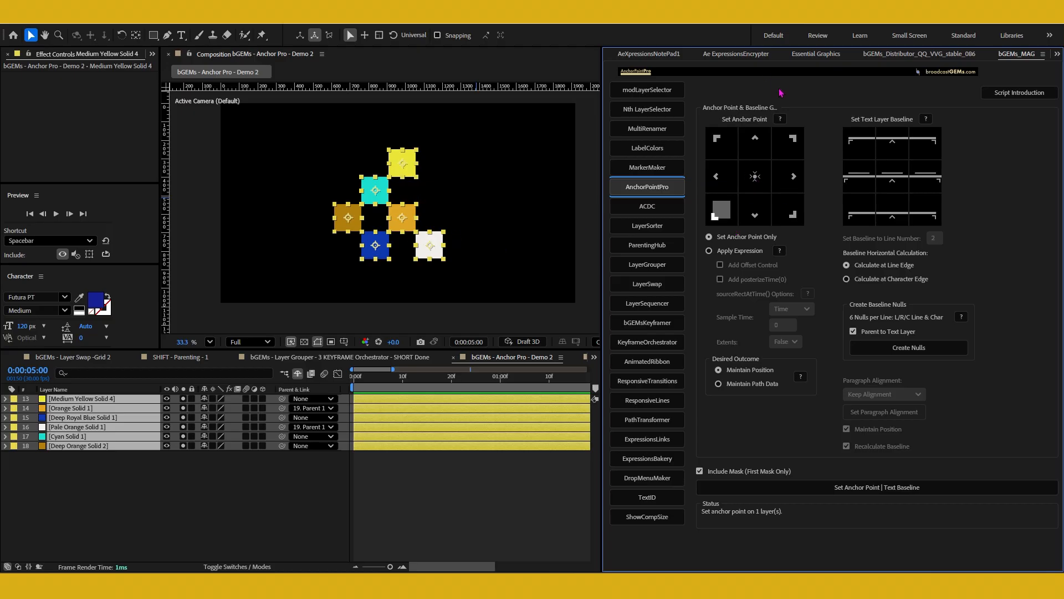
# Step: Set the anchor points of the six selected solids to the top-left corner, and return them to center, maintaining position
pyautogui.click(717, 139)
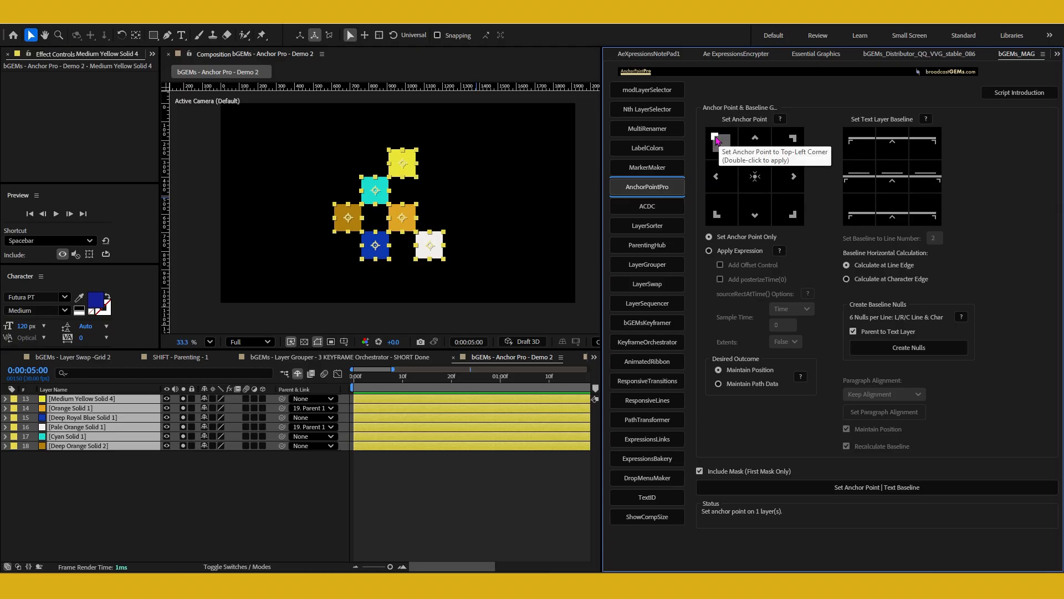
pyautogui.doubleClick(717, 139)
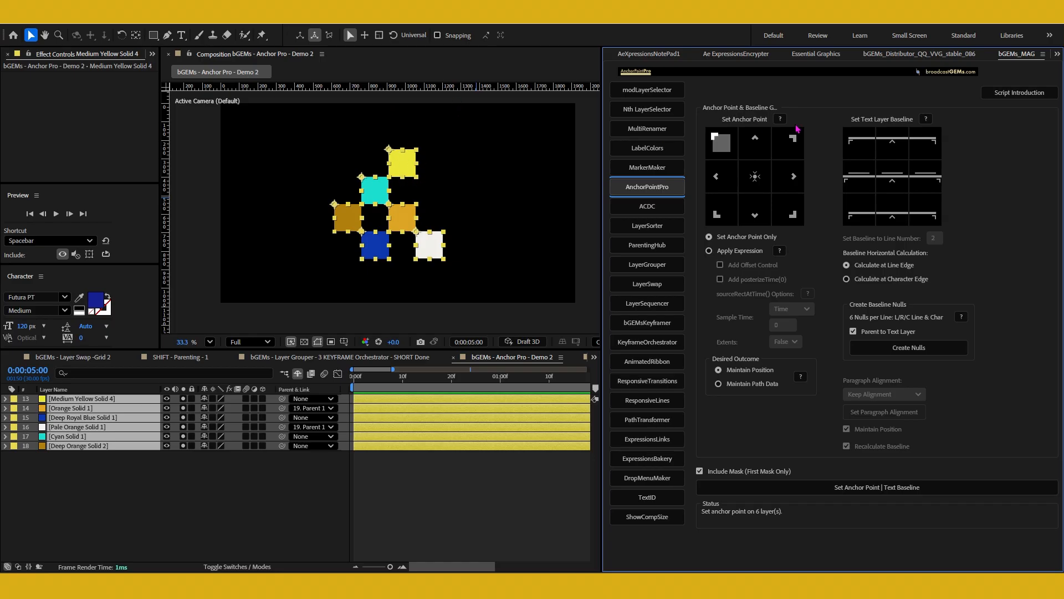
pyautogui.click(756, 177)
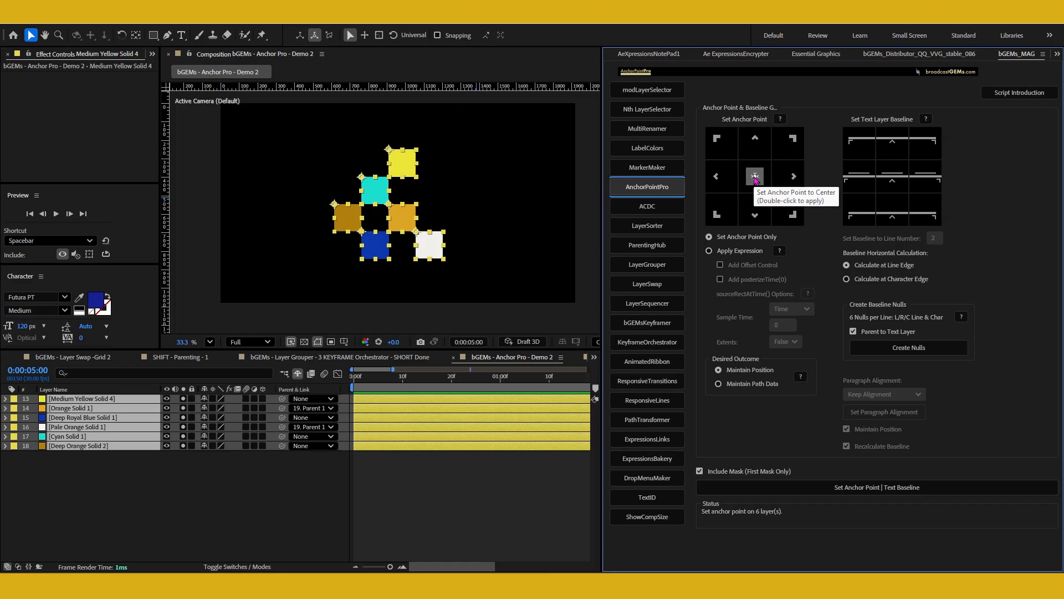
pyautogui.doubleClick(755, 176)
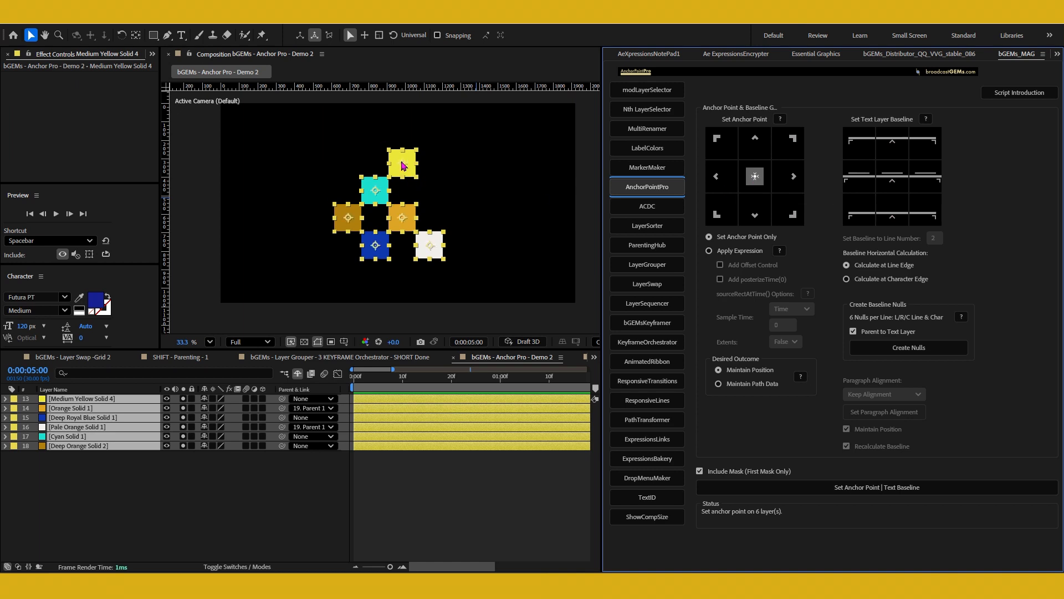
# Step: Switch the desired outcome to Maintain Path Data and set the six solids' anchor points to bottom-left, bottom-center and finally bottom-right
pyautogui.click(739, 388)
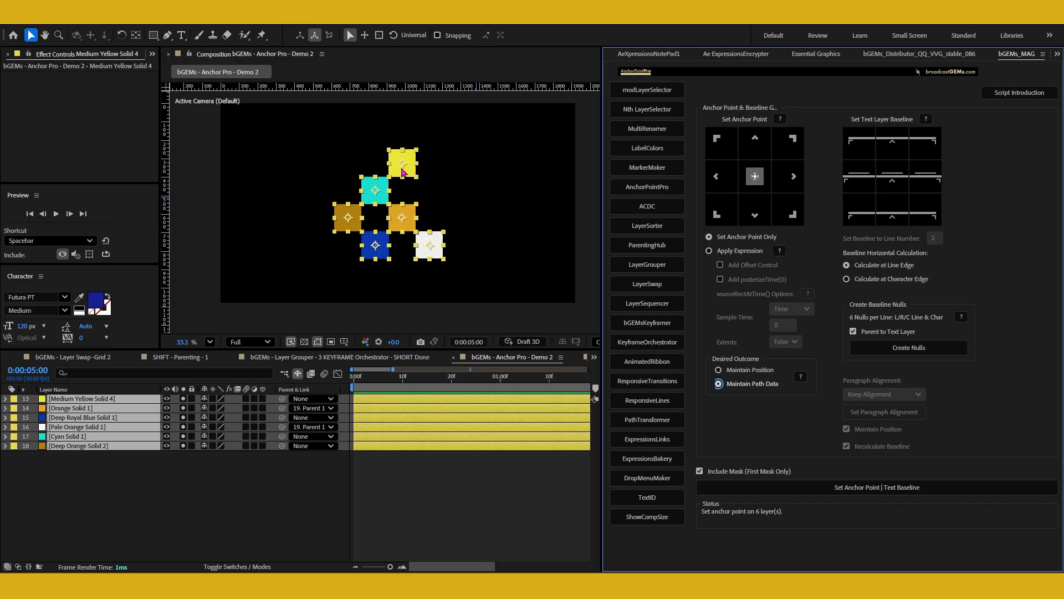
pyautogui.click(716, 216)
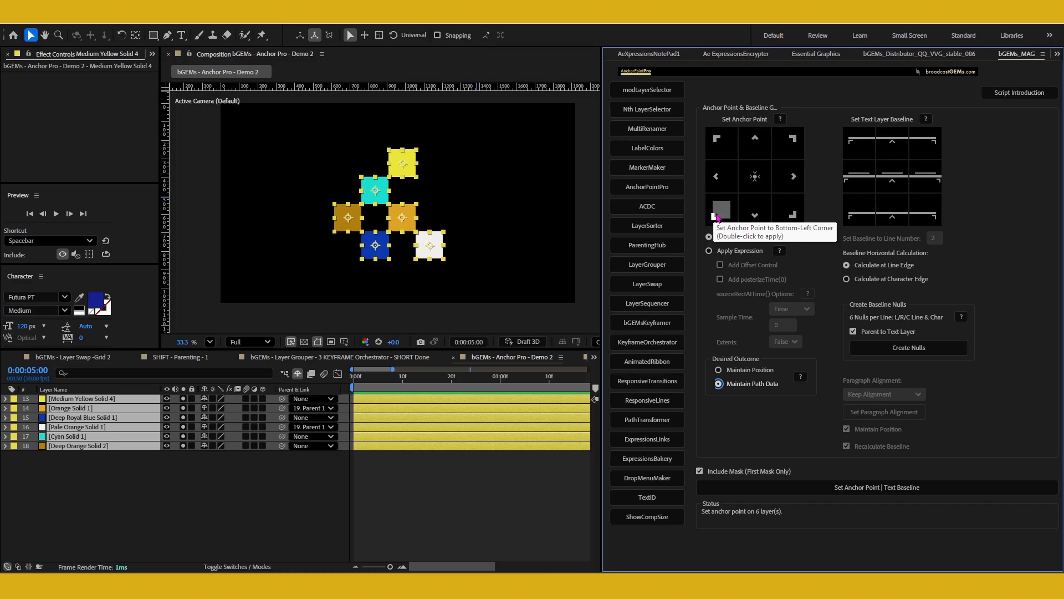
pyautogui.doubleClick(717, 216)
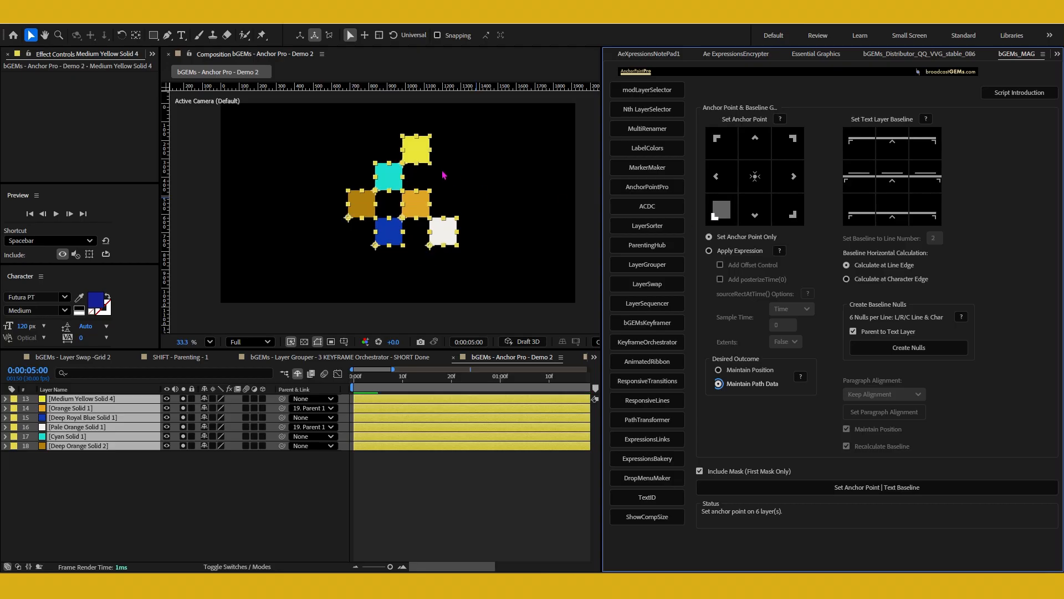
pyautogui.click(754, 215)
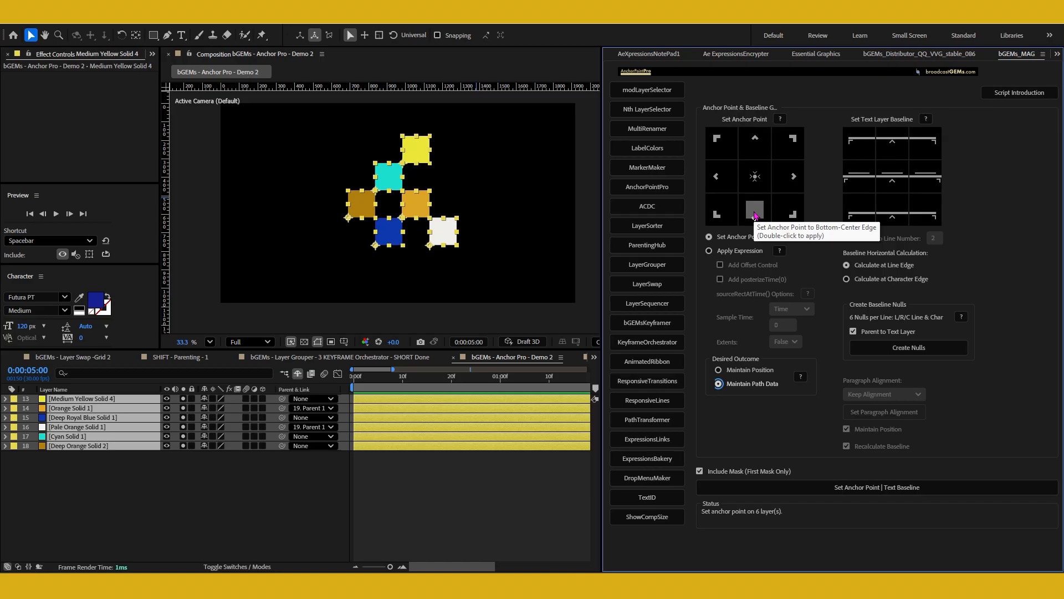
pyautogui.doubleClick(755, 215)
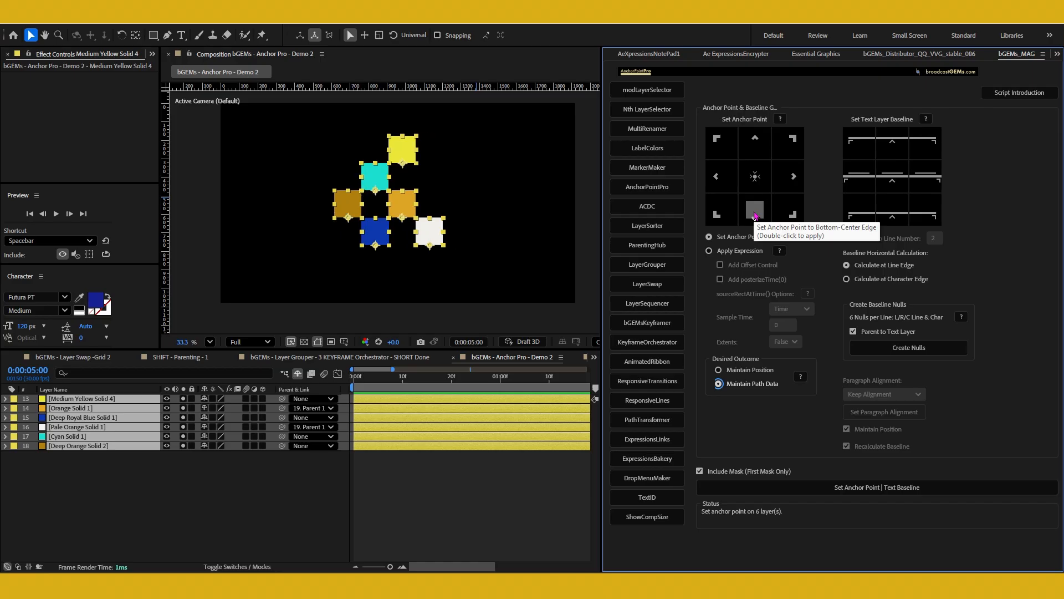
pyautogui.click(793, 216)
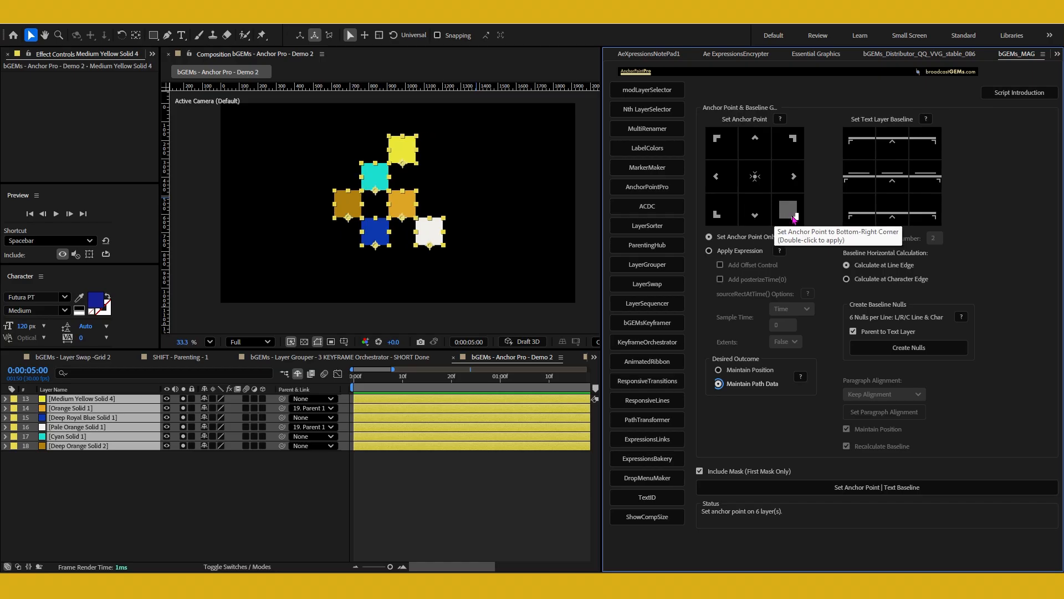
pyautogui.doubleClick(794, 216)
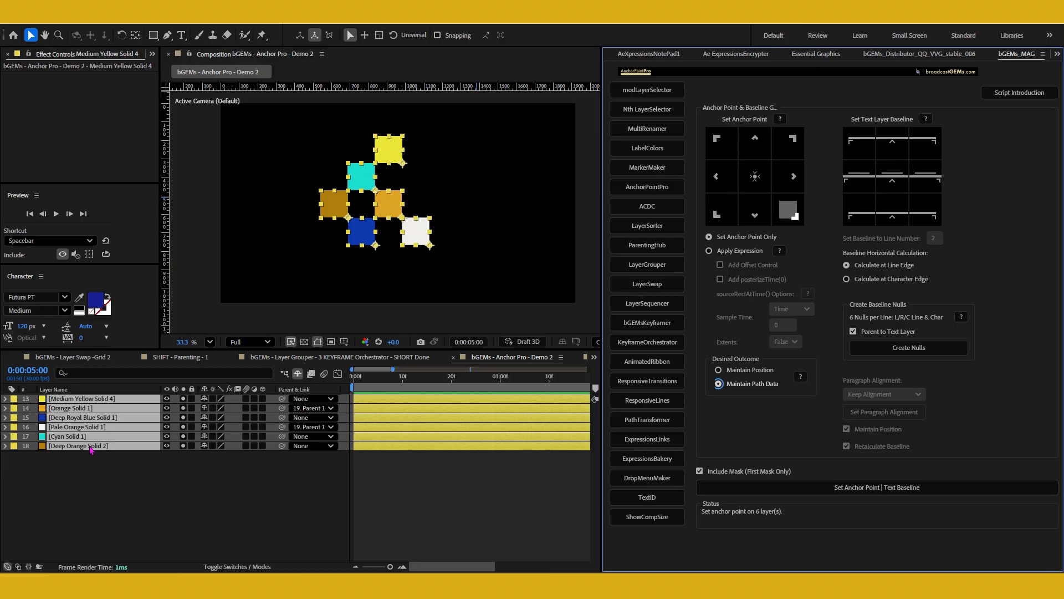
# Step: Reveal the scale values of the six solids and rotate the white Pale Orange Solid 1 to 22°
pyautogui.press('s')
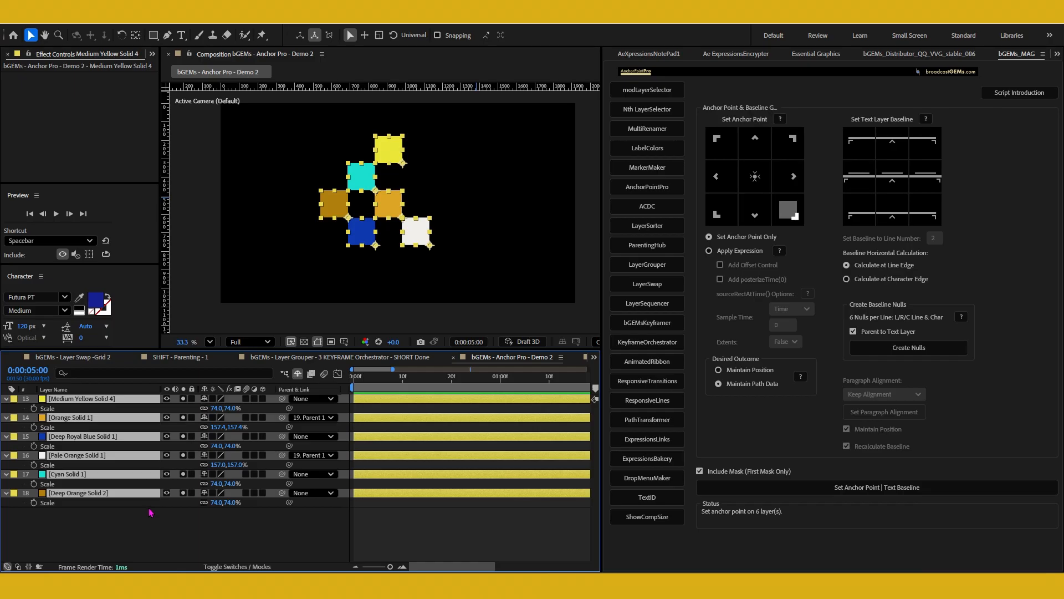
pyautogui.click(365, 306)
pyautogui.click(426, 229)
pyautogui.press('r')
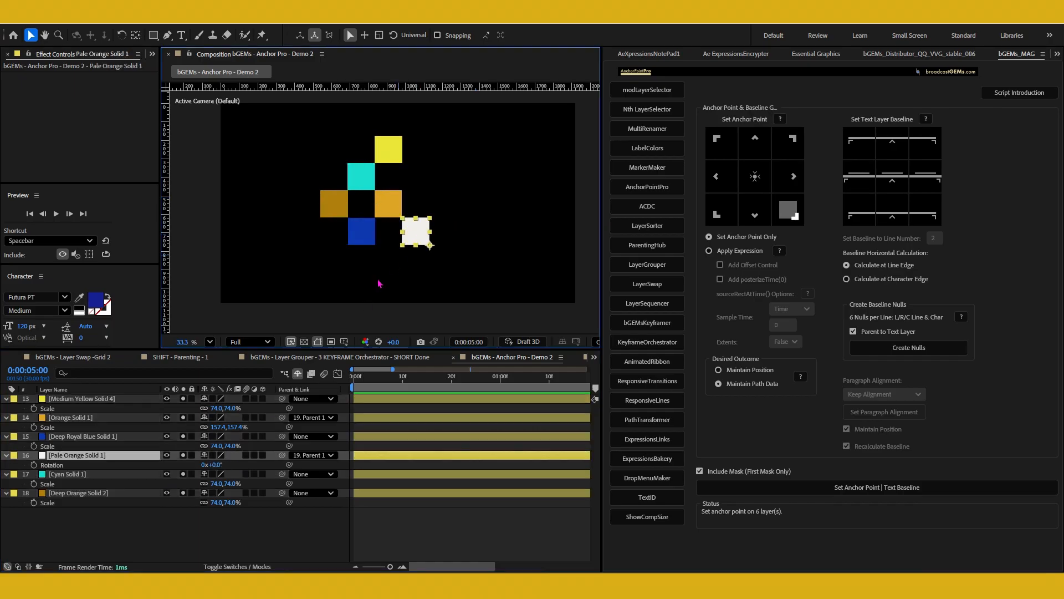
pyautogui.moveTo(212, 469)
pyautogui.mouseDown()
pyautogui.moveTo(223, 449)
pyautogui.moveTo(204, 450)
pyautogui.mouseUp()
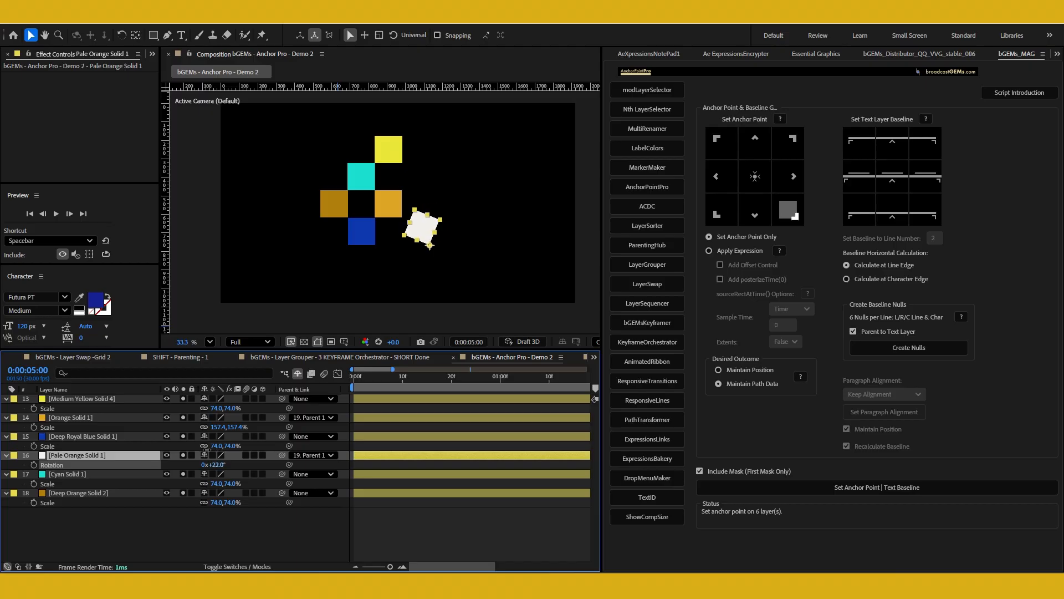
# Step: Set all six solids' anchor points to center and finally to bottom-center, and switch the desired outcome back to Maintain Position
pyautogui.hotkey('ctrl', 'a')
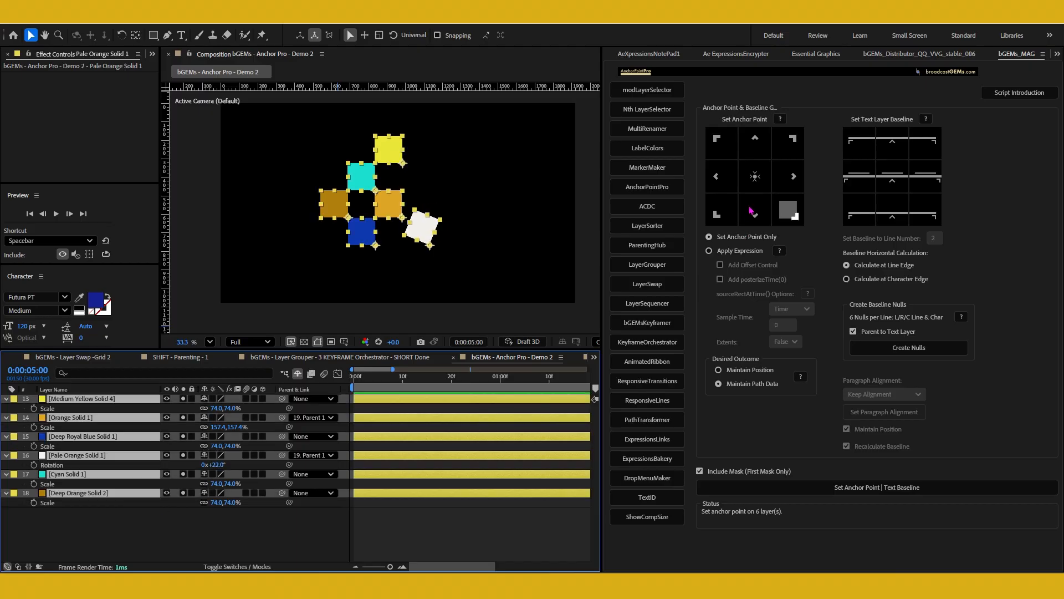
pyautogui.click(754, 176)
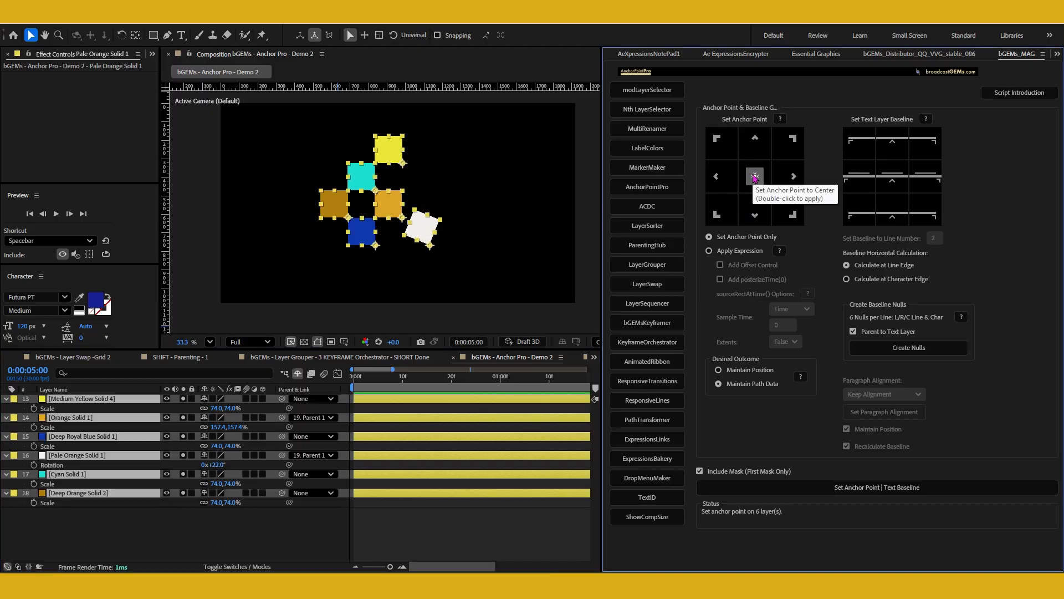
pyautogui.doubleClick(754, 177)
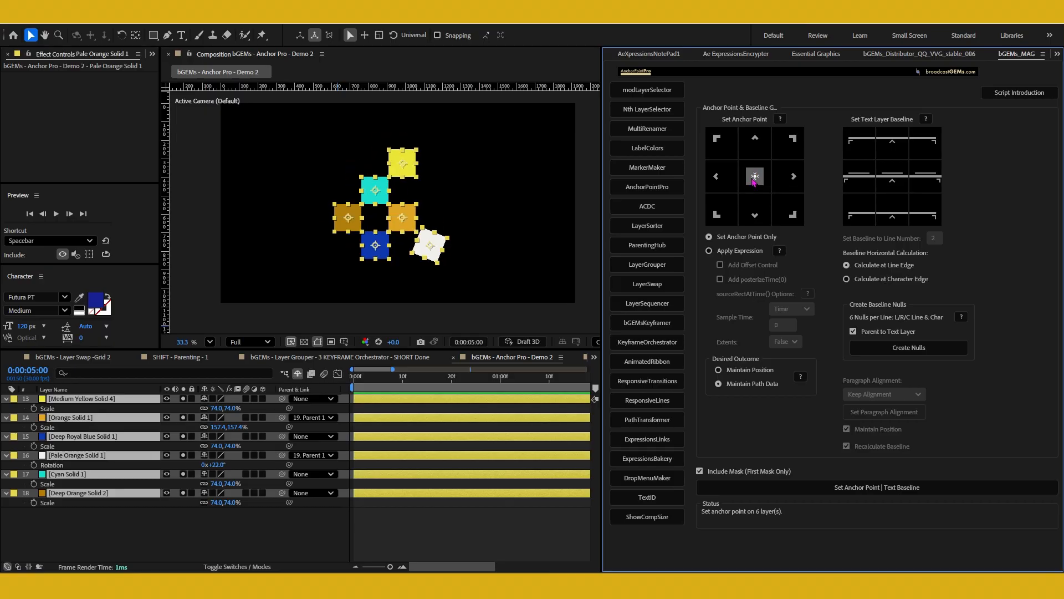
pyautogui.click(754, 217)
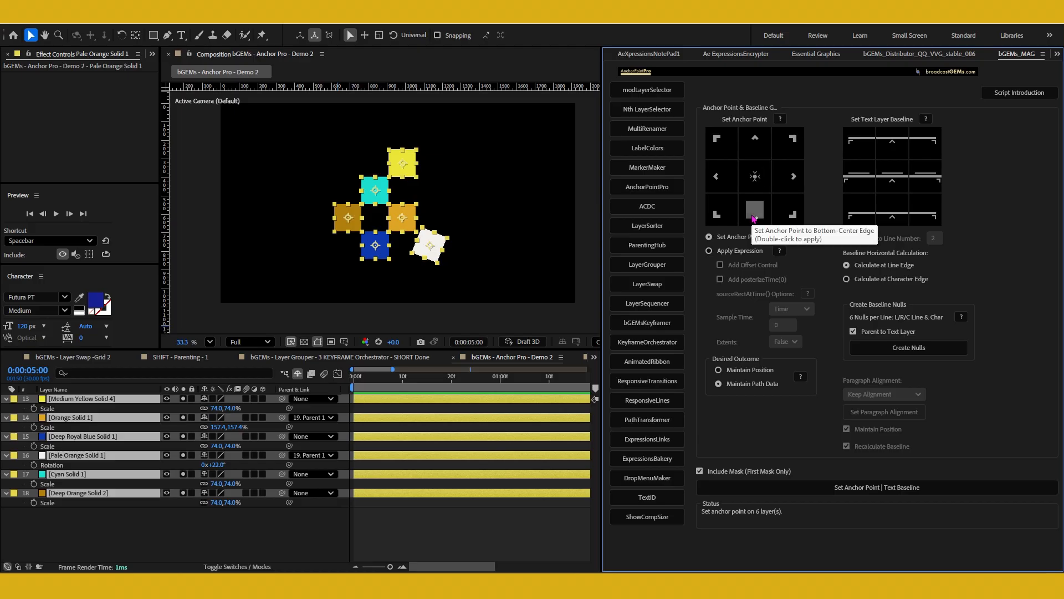
pyautogui.doubleClick(754, 216)
pyautogui.click(734, 373)
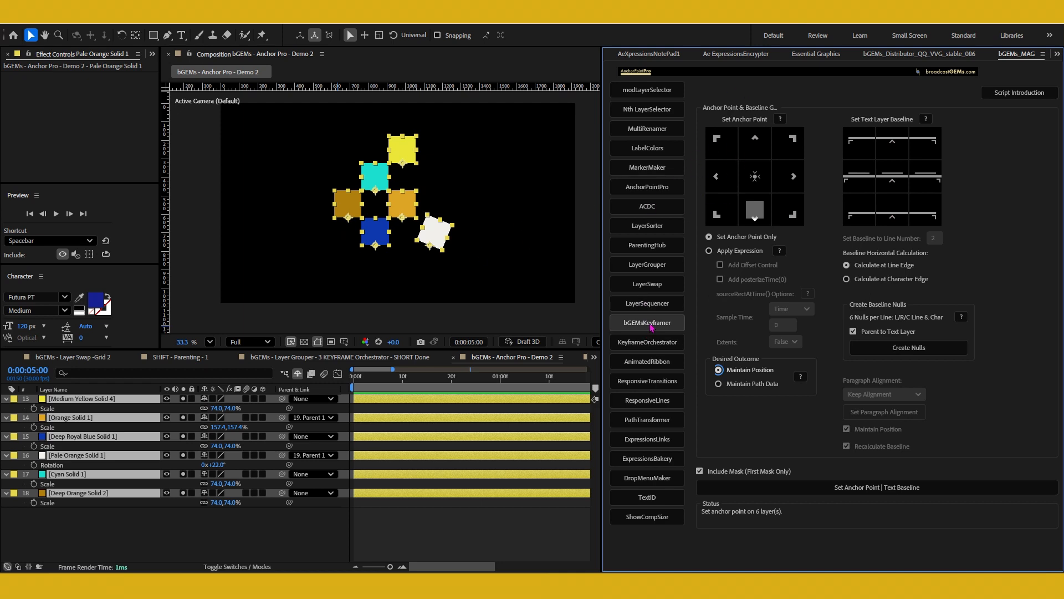
# Step: Open LayerGrouper and isolate the Blue, Fuchsia and finally Red layer groups in the timeline
pyautogui.click(641, 266)
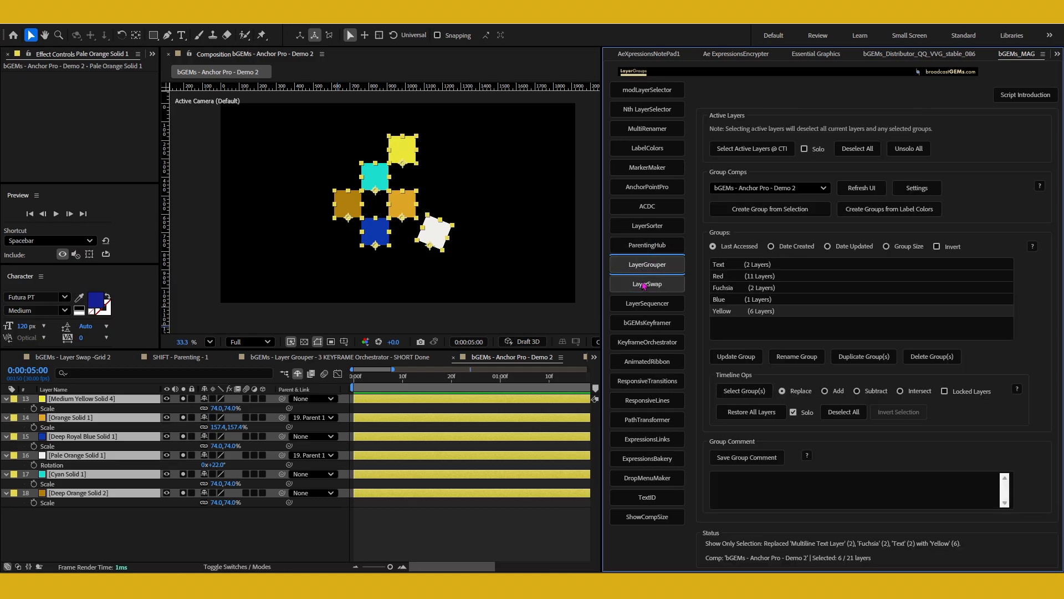
pyautogui.click(761, 301)
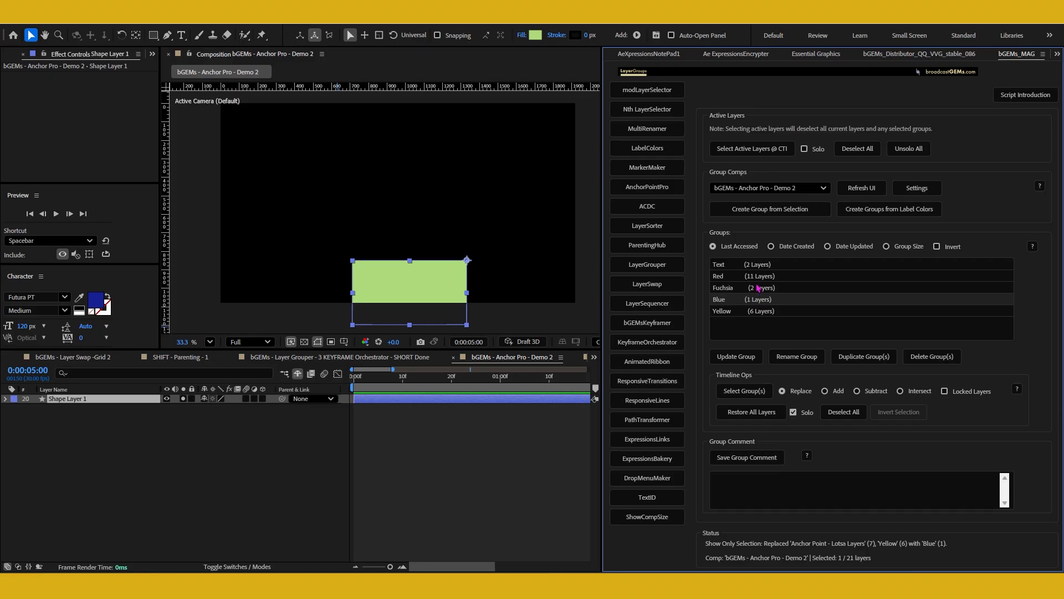
pyautogui.click(760, 289)
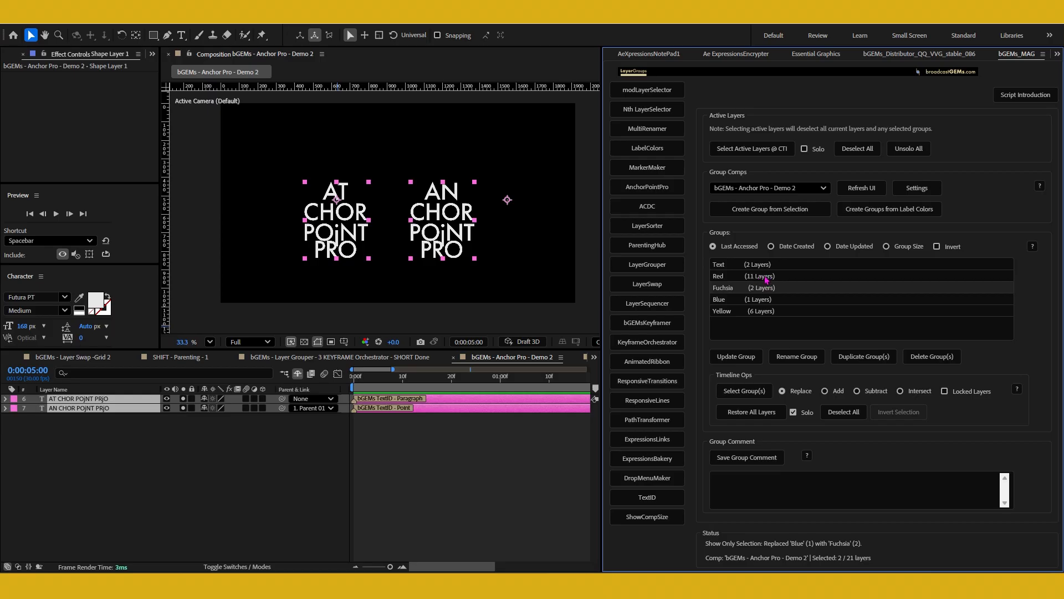
pyautogui.click(768, 277)
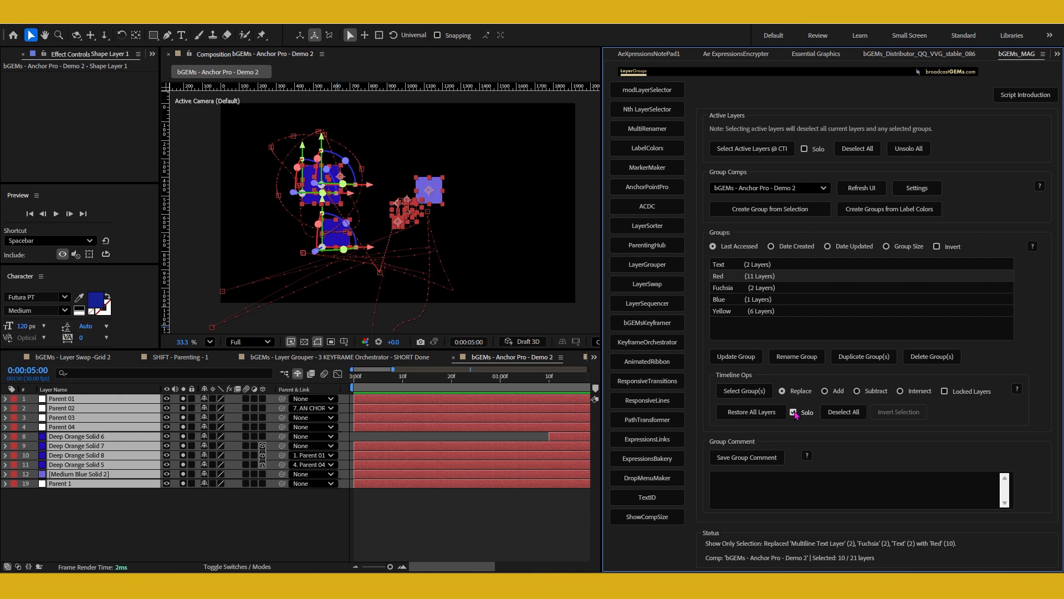
# Step: Select Deep Orange Solid 6 and turn off solo on the other layers so it alone is soloed
pyautogui.click(176, 499)
pyautogui.click(133, 438)
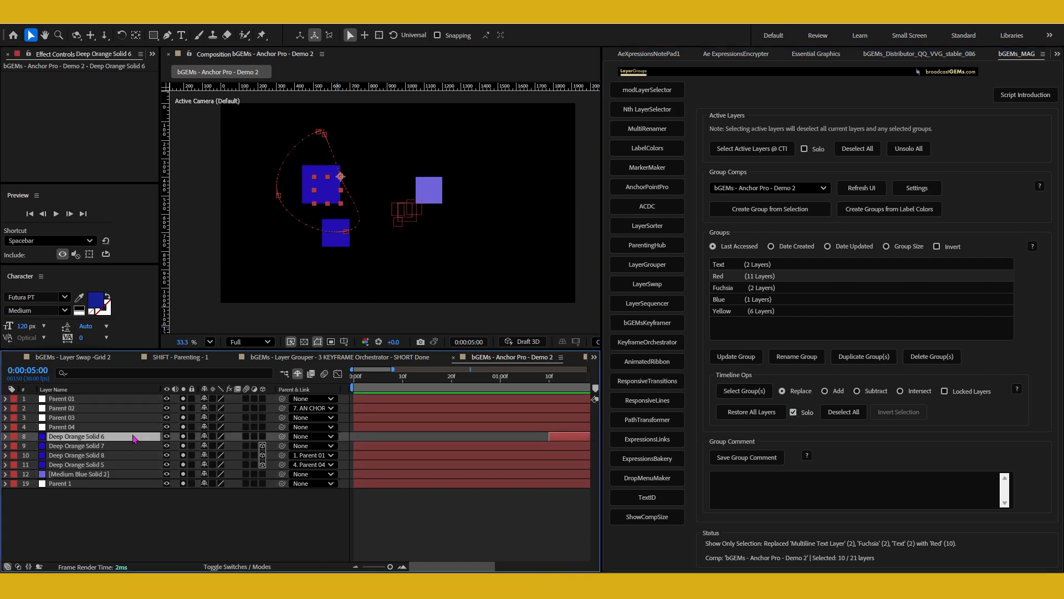
pyautogui.click(183, 446)
pyautogui.moveTo(183, 447); pyautogui.dragTo(183, 484)
pyautogui.moveTo(183, 427); pyautogui.dragTo(184, 392)
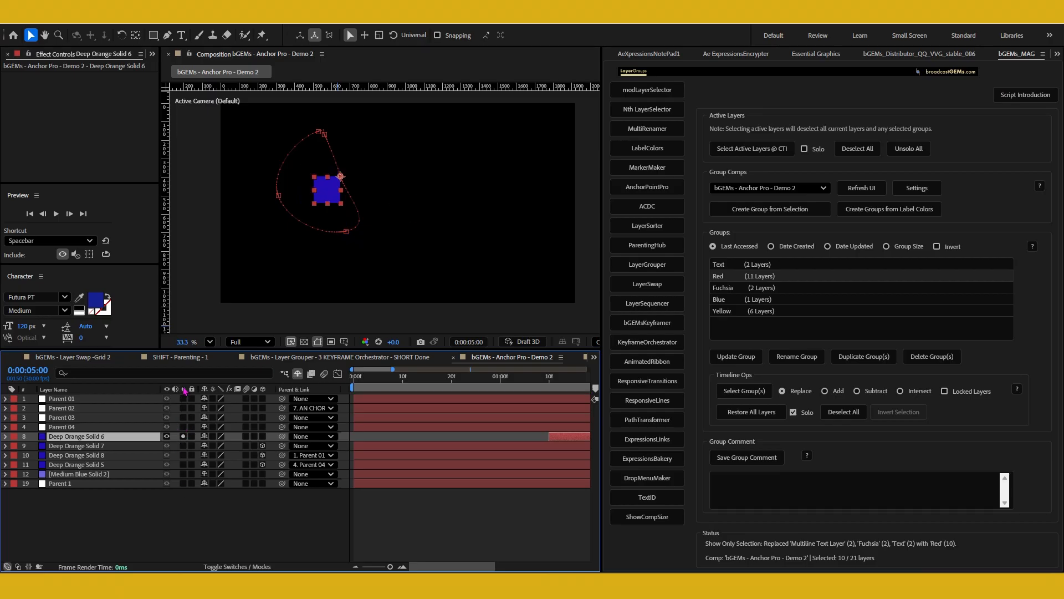
# Step: Reveal the Position keyframes of Deep Orange Solid 6 and slide the layer to the start of the composition
pyautogui.press('p')
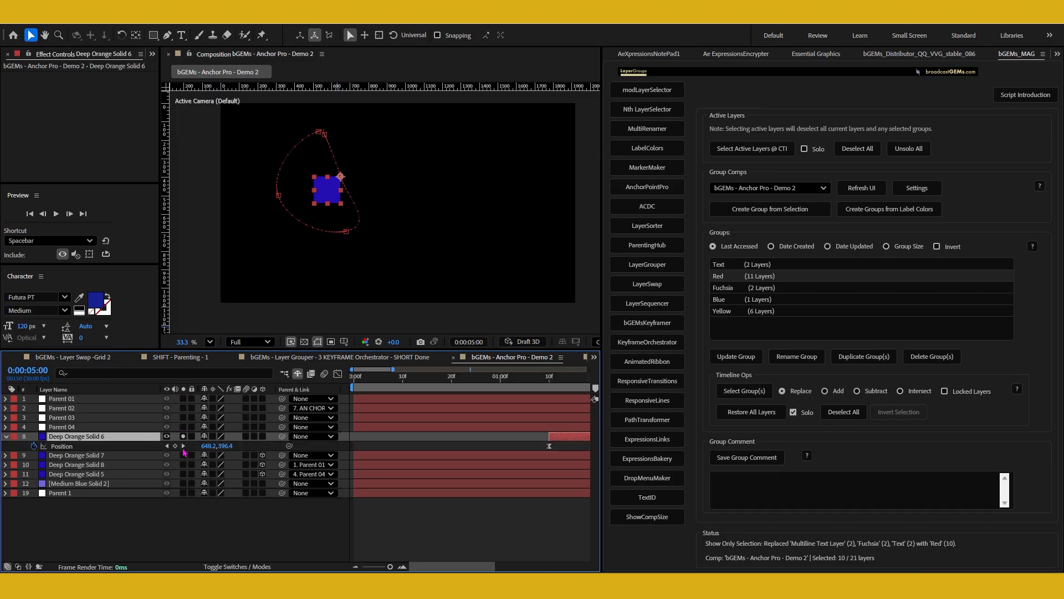
pyautogui.moveTo(557, 436); pyautogui.dragTo(371, 450)
pyautogui.doubleClick(374, 369)
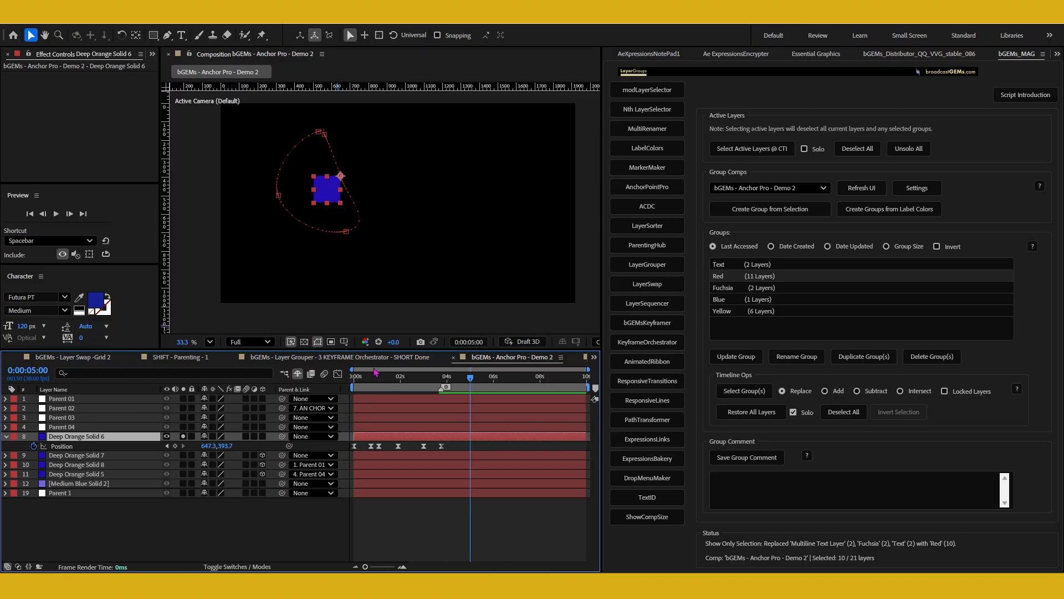
# Step: Preview the solid's motion along its path and place the playhead at 0:00:02:10
pyautogui.press('space')
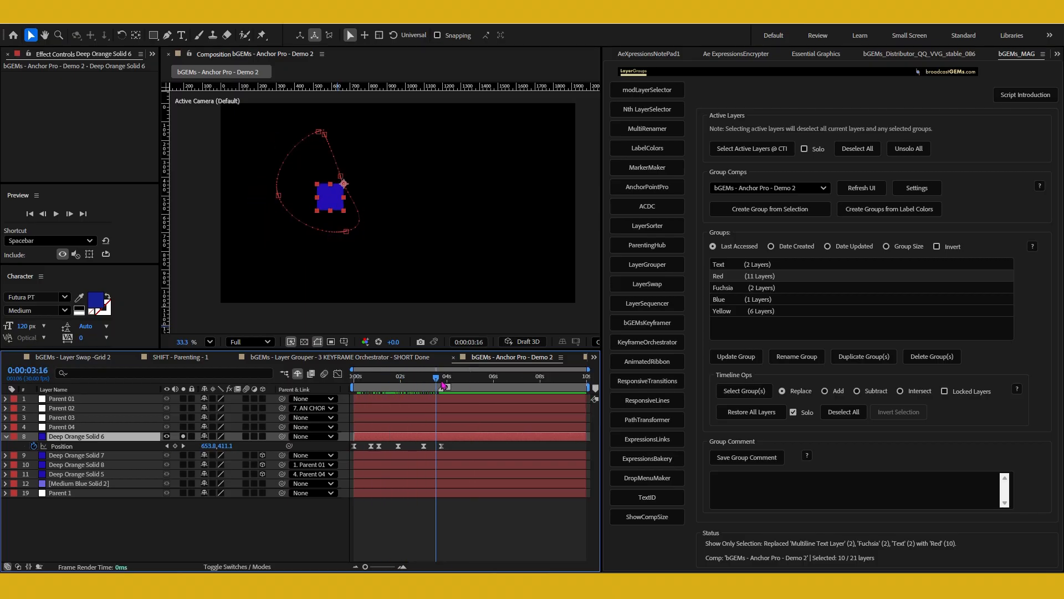
pyautogui.moveTo(430, 383)
pyautogui.mouseDown()
pyautogui.moveTo(357, 377)
pyautogui.moveTo(450, 377)
pyautogui.moveTo(410, 380)
pyautogui.mouseUp()
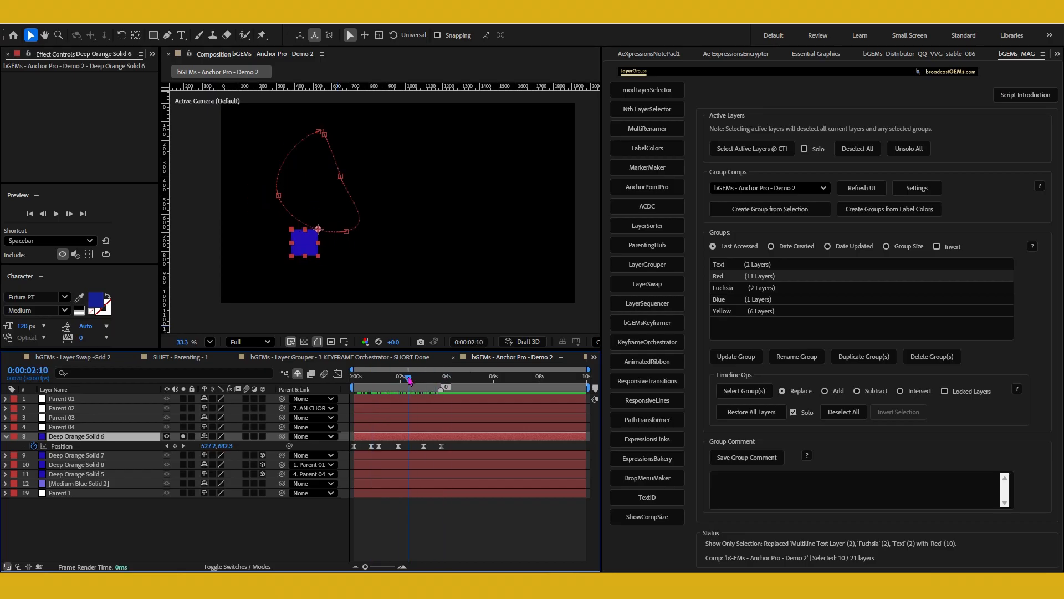
# Step: In AnchorPointPro, set Deep Orange Solid 6's anchor point to center and finally to the bottom-left corner, maintaining position
pyautogui.click(651, 188)
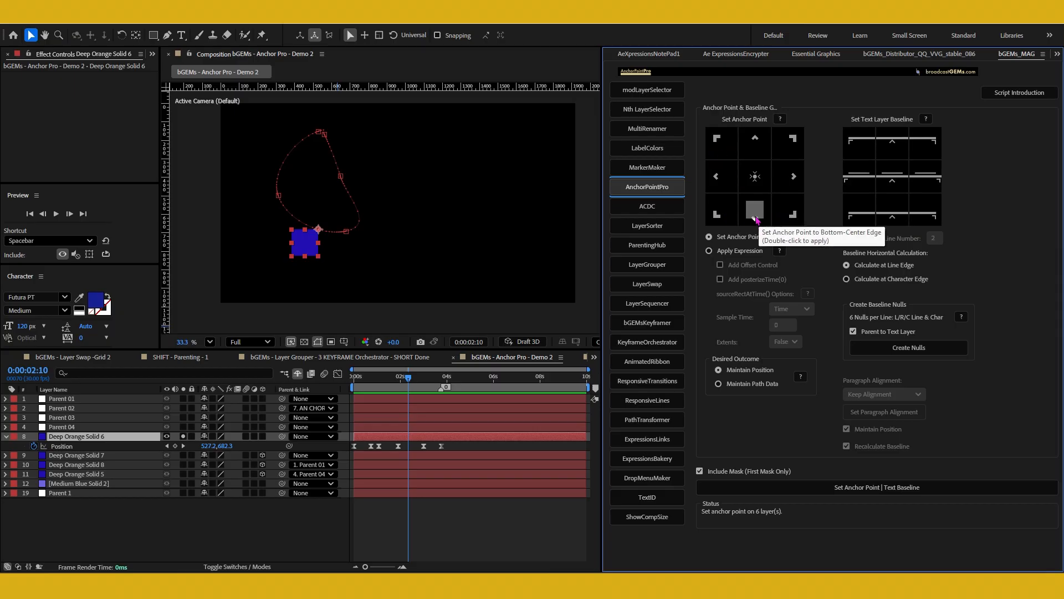
pyautogui.doubleClick(754, 177)
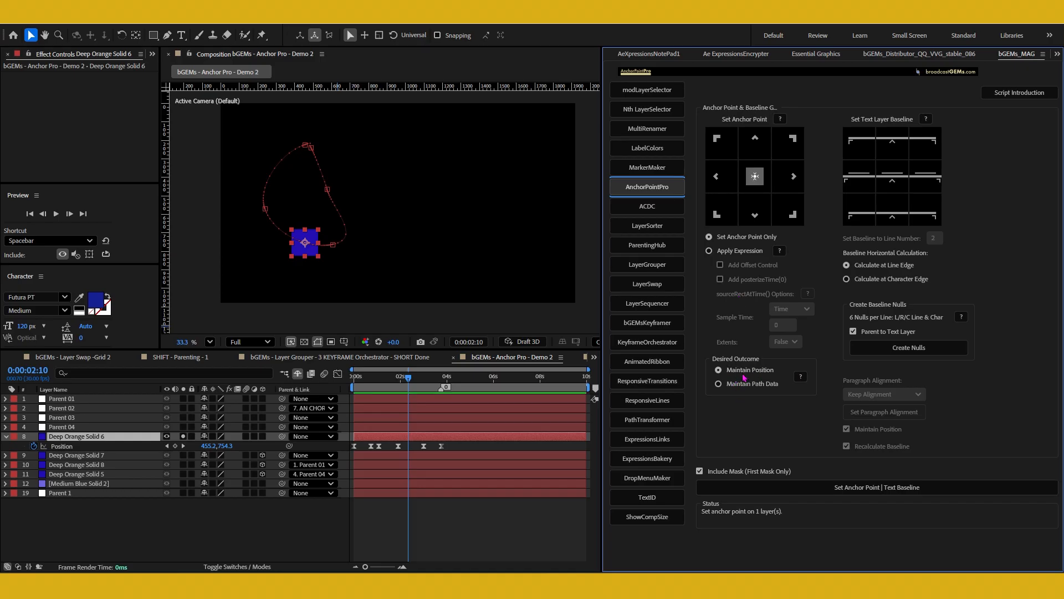
pyautogui.click(715, 216)
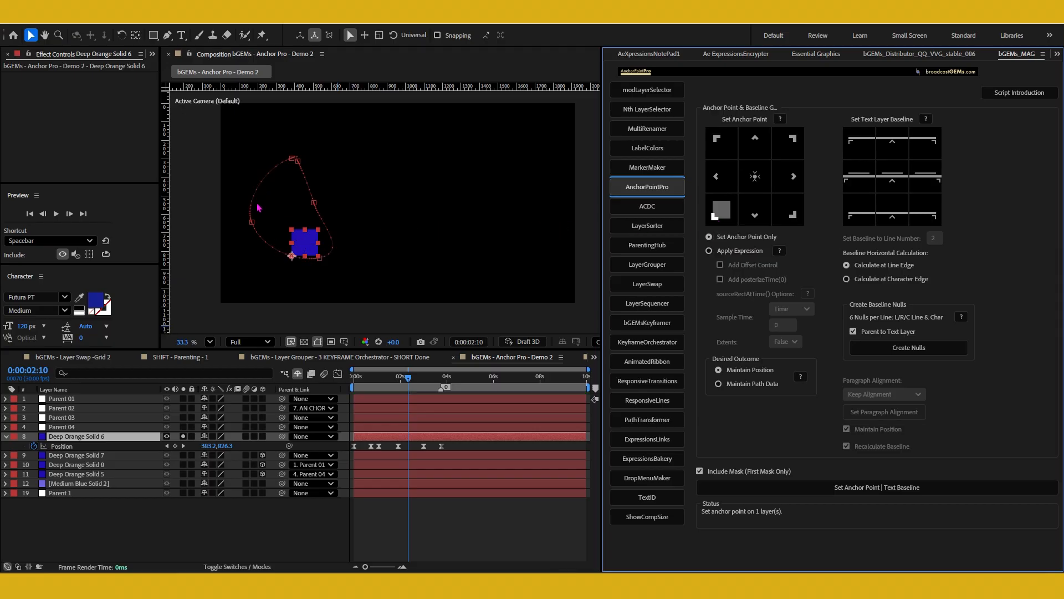
# Step: Set Deep Orange Solid 6's anchor point to center with the Maintain Path Data outcome
pyautogui.click(747, 386)
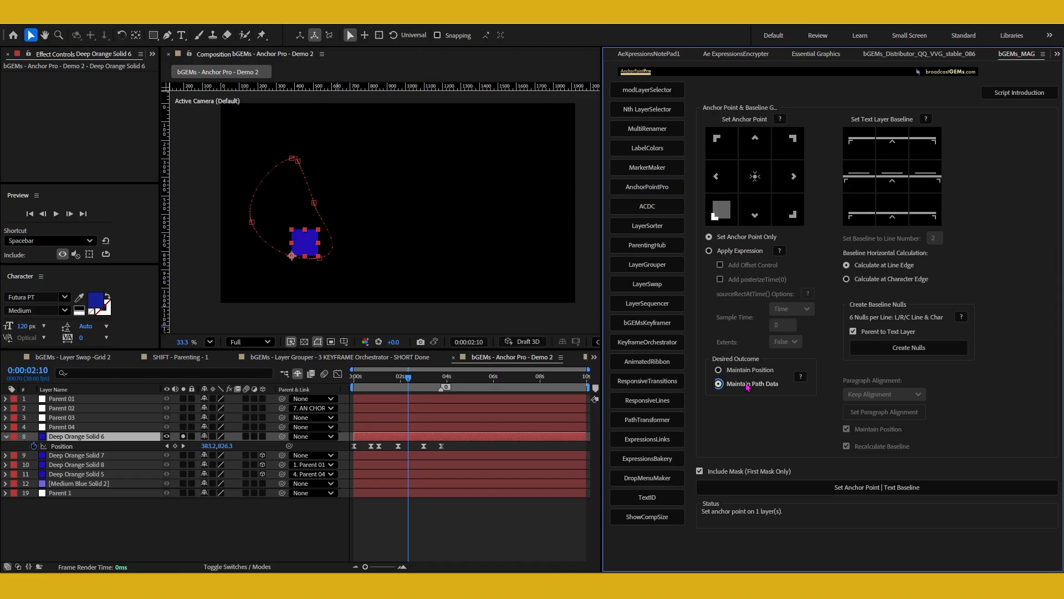
pyautogui.click(755, 176)
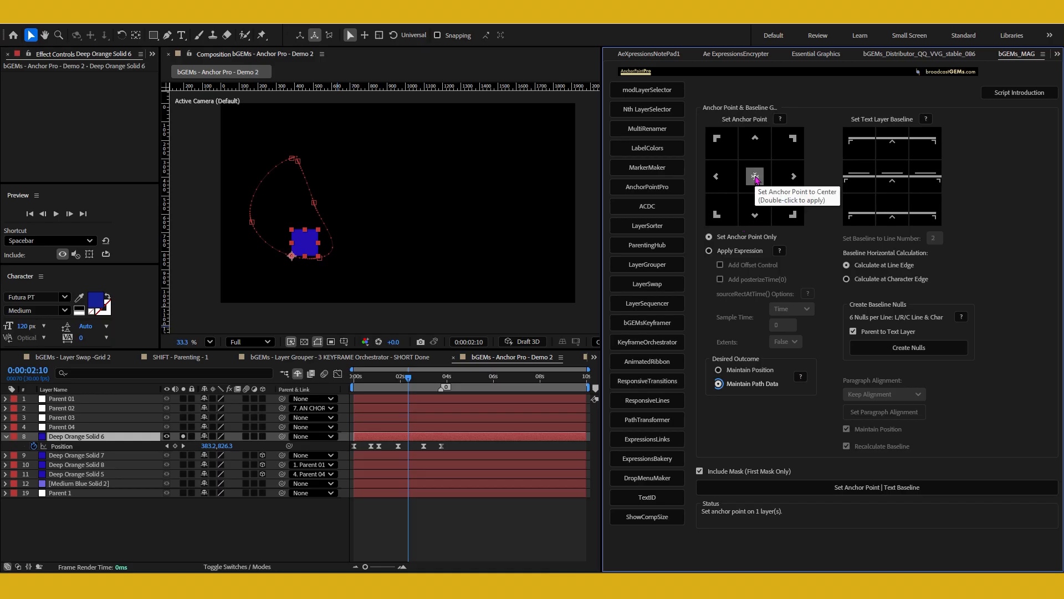
pyautogui.doubleClick(755, 177)
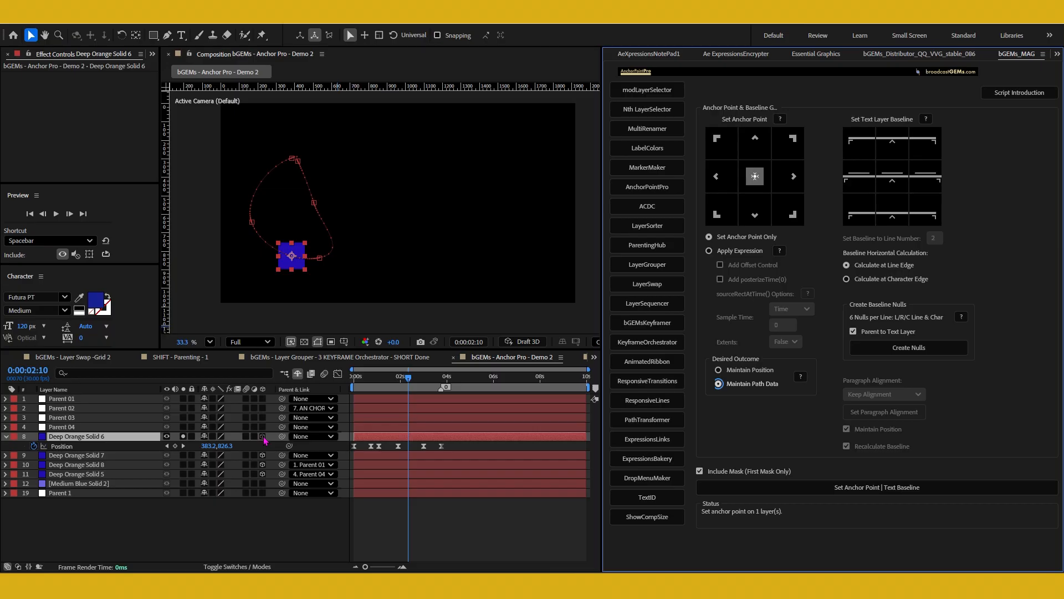
# Step: Make Deep Orange Solid 6 a 3D layer and set its anchor point to bottom-left, top-right and finally center with AnchorPointPro, maintaining path data
pyautogui.click(262, 436)
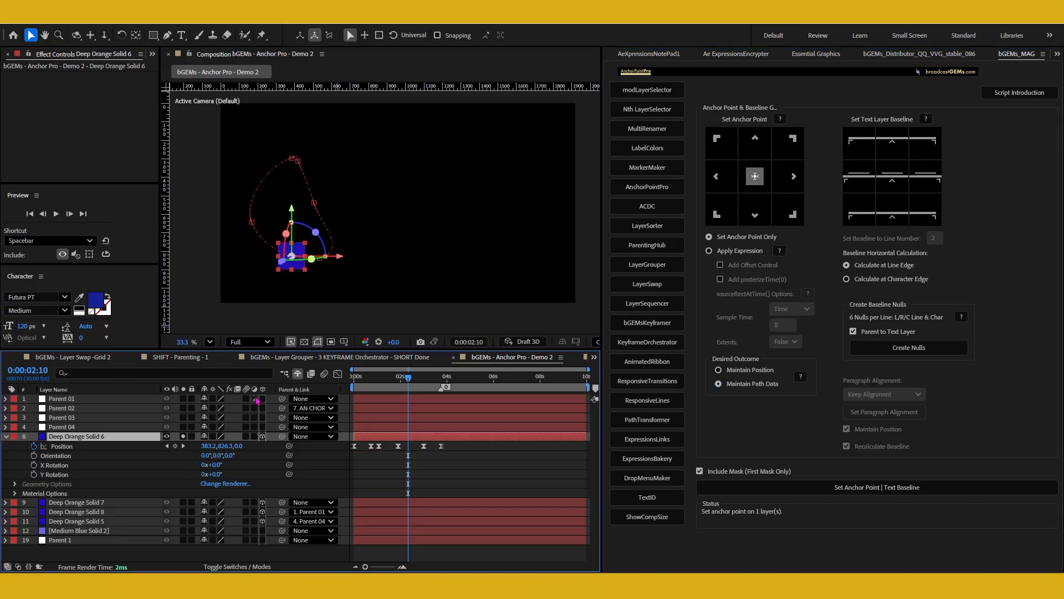
pyautogui.click(719, 213)
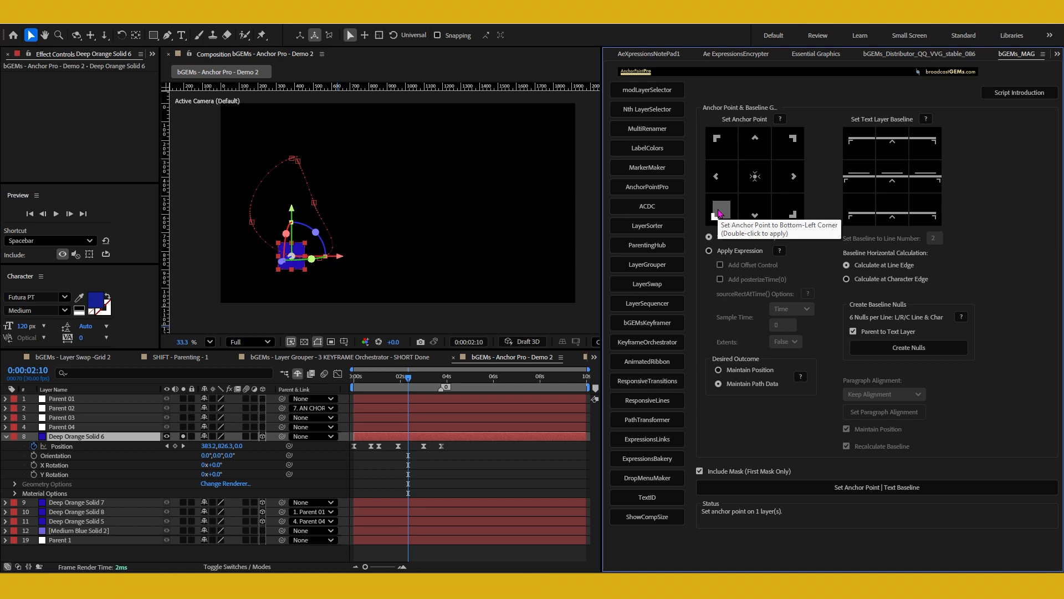
pyautogui.click(793, 138)
pyautogui.doubleClick(797, 138)
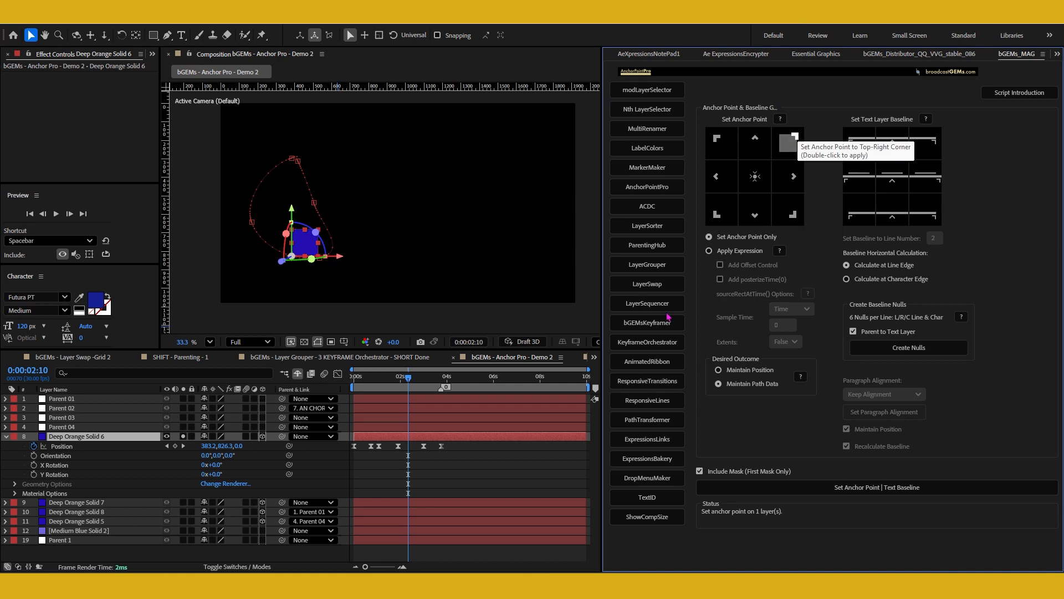
pyautogui.click(755, 177)
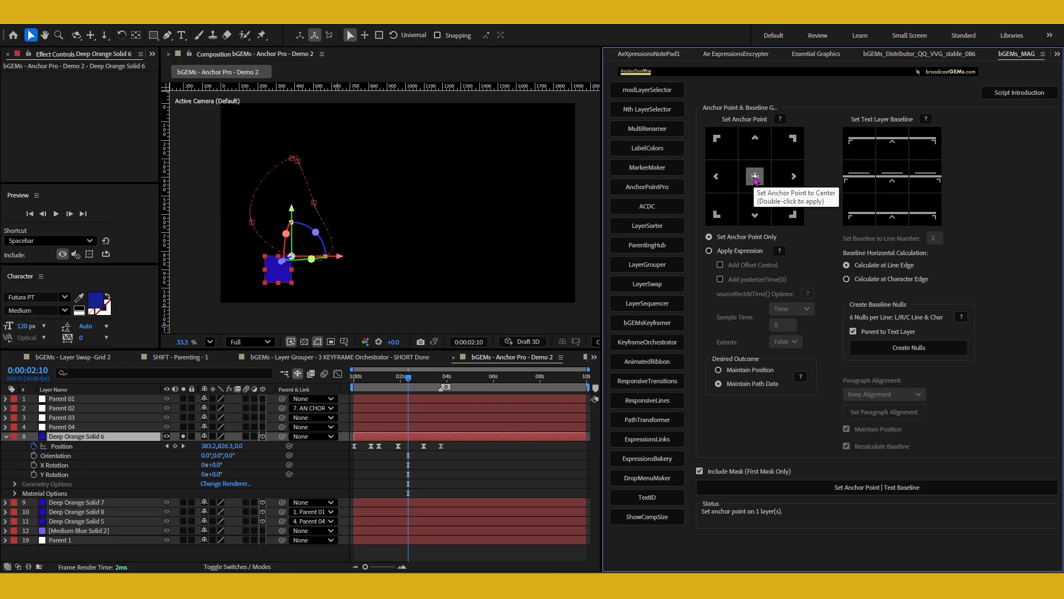
pyautogui.doubleClick(755, 177)
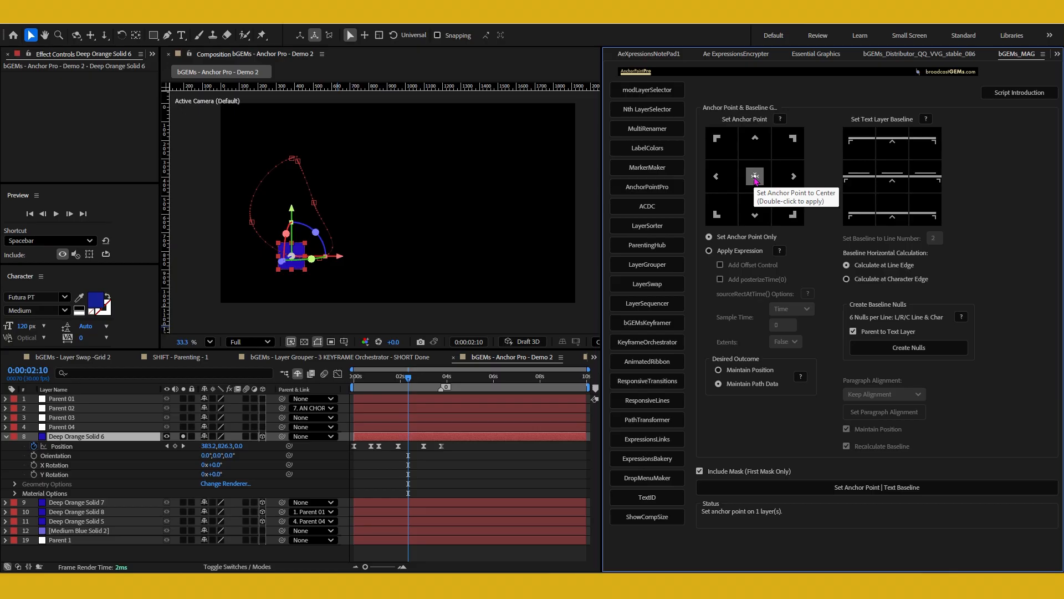
# Step: Set the 3D solid's anchor point to the top-left corner, the bottom-right corner and back to center
pyautogui.click(716, 141)
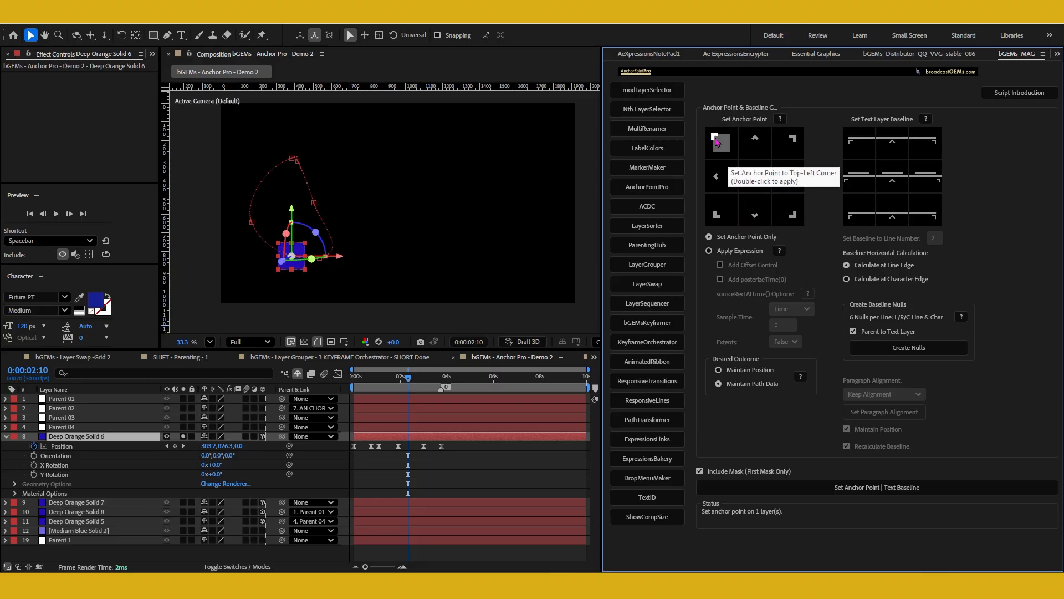
pyautogui.doubleClick(716, 142)
pyautogui.click(791, 213)
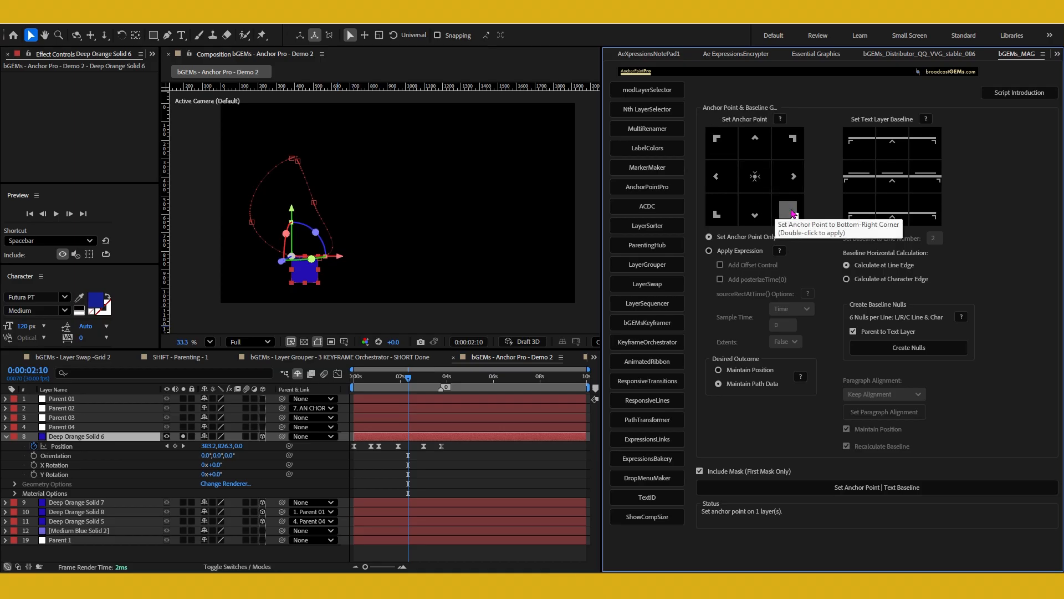
pyautogui.doubleClick(791, 213)
pyautogui.click(755, 177)
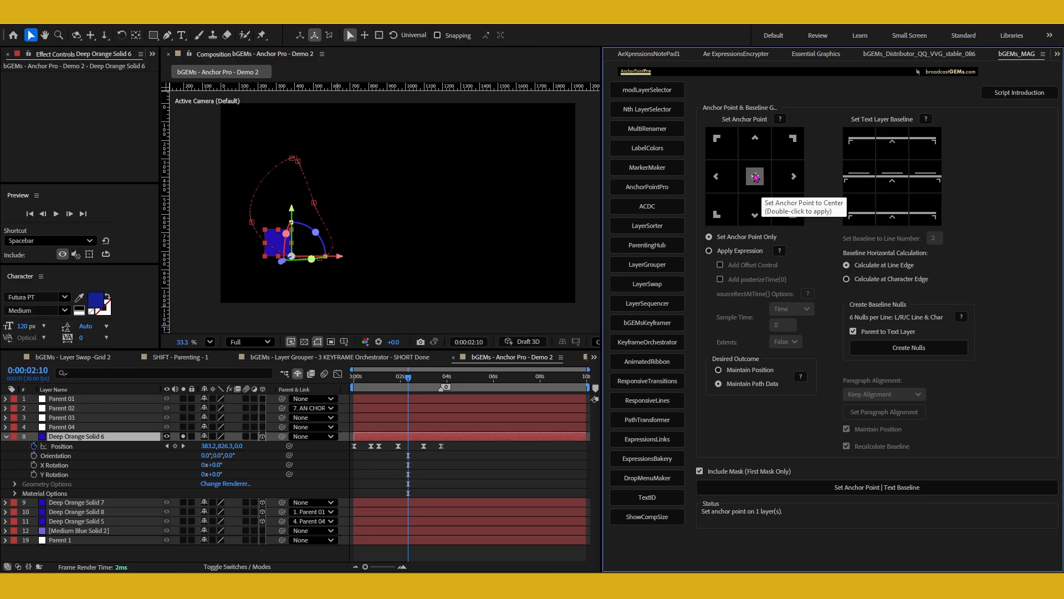
pyautogui.doubleClick(755, 177)
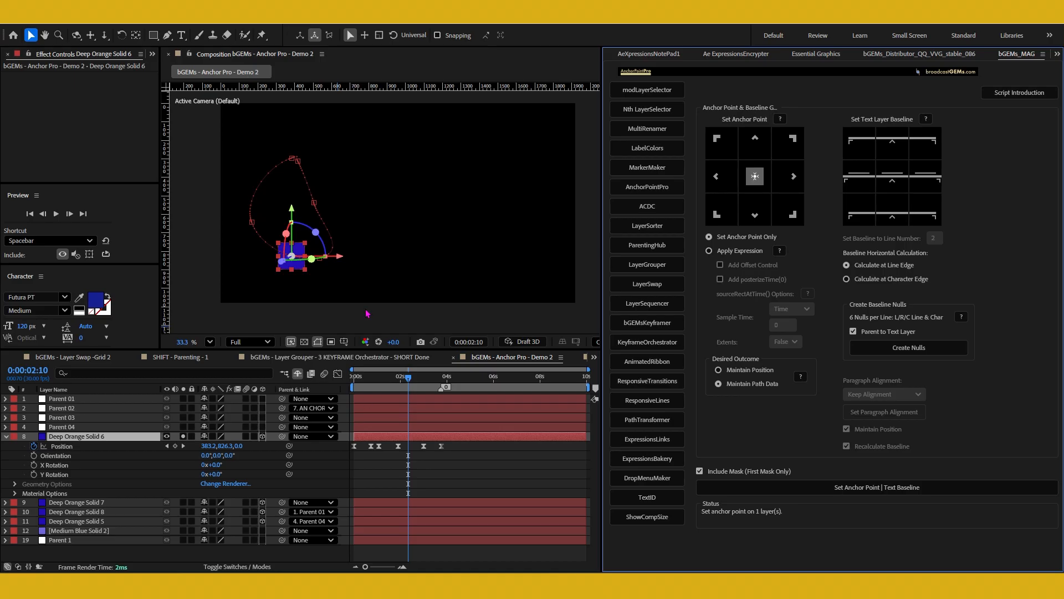
# Step: Collapse Deep Orange Solid 6's properties, isolate the Text group with LayerGrouper, and return to AnchorPointPro
pyautogui.click(6, 436)
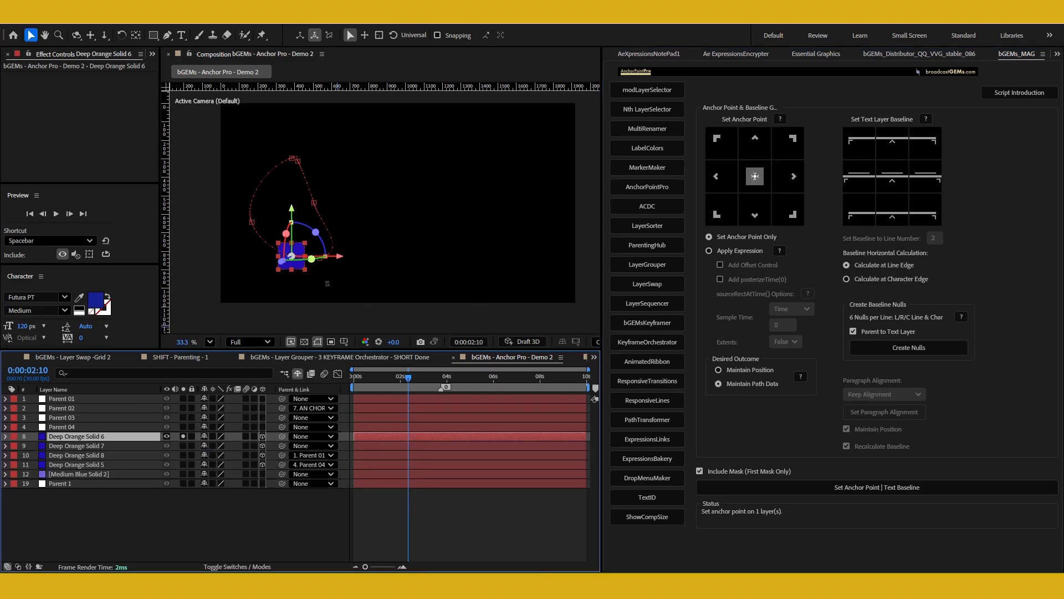
pyautogui.click(647, 265)
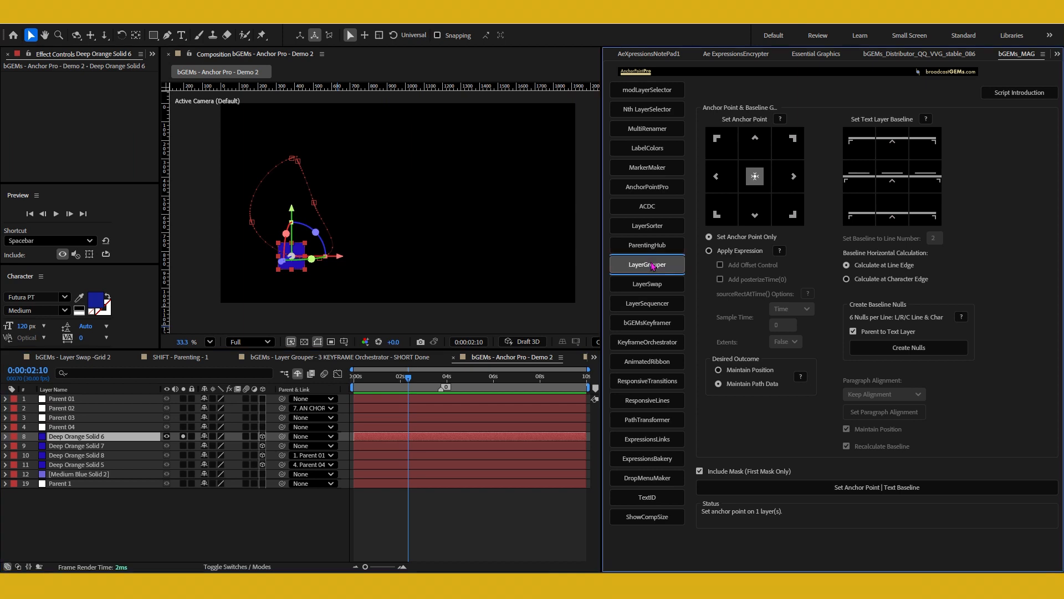
pyautogui.click(756, 266)
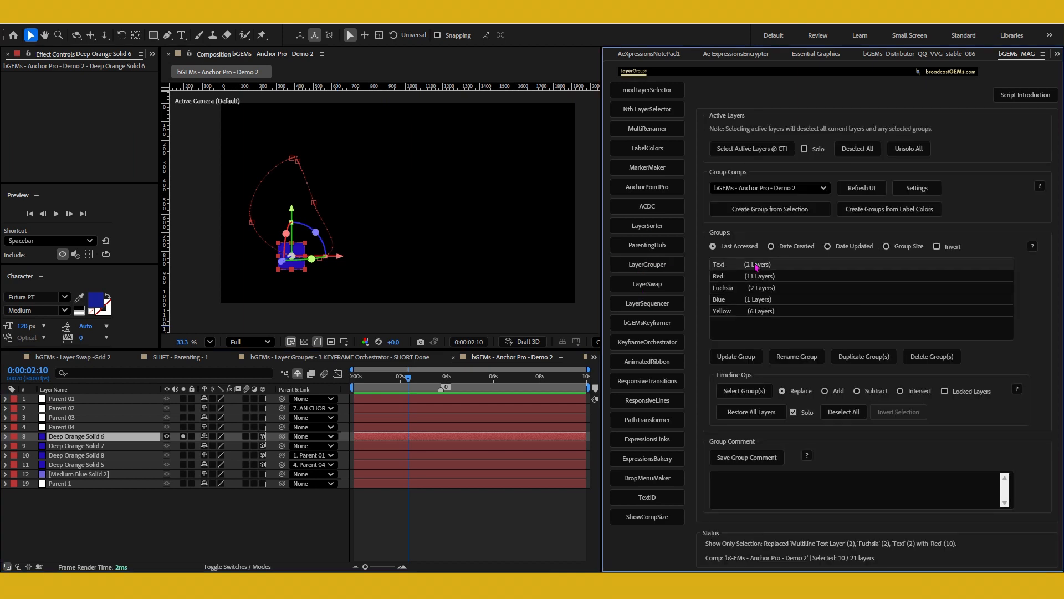
pyautogui.click(656, 189)
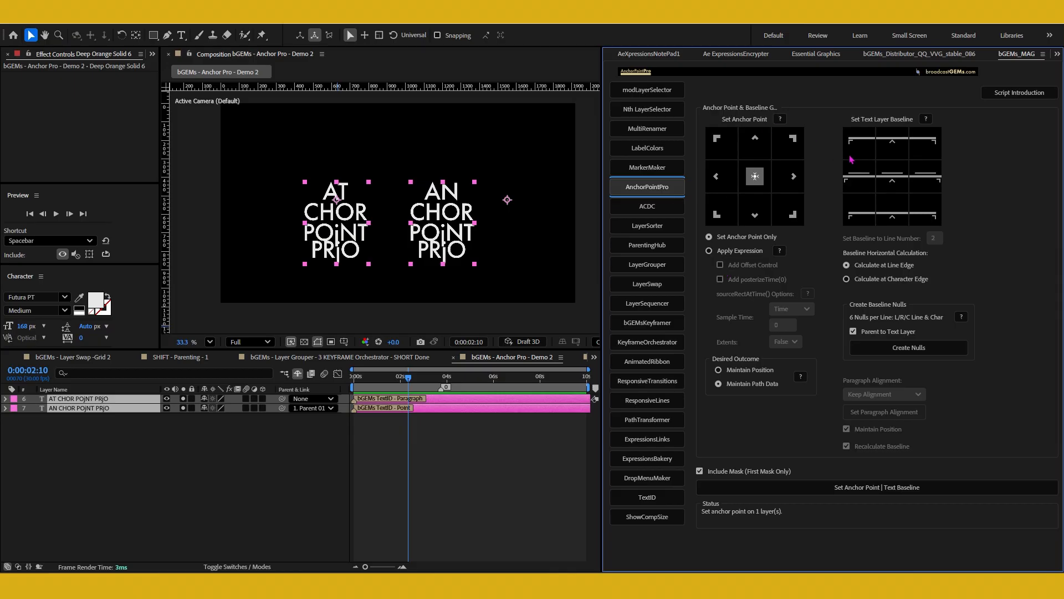
# Step: Switch the anchor point mode to Apply Expression and review the Sample Time choices for sourceRectAtTime()
pyautogui.click(738, 252)
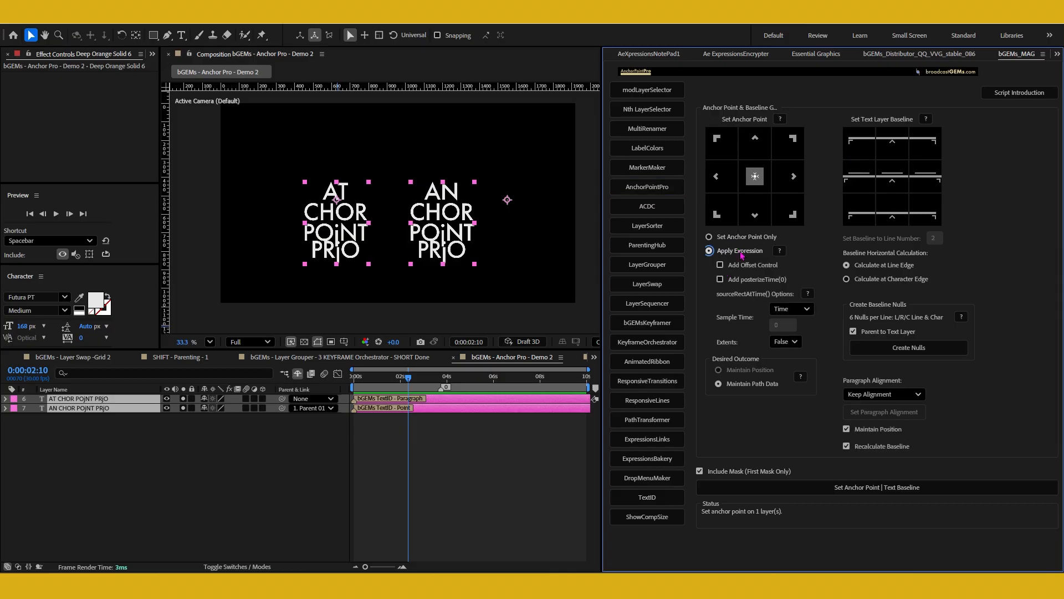
pyautogui.click(791, 309)
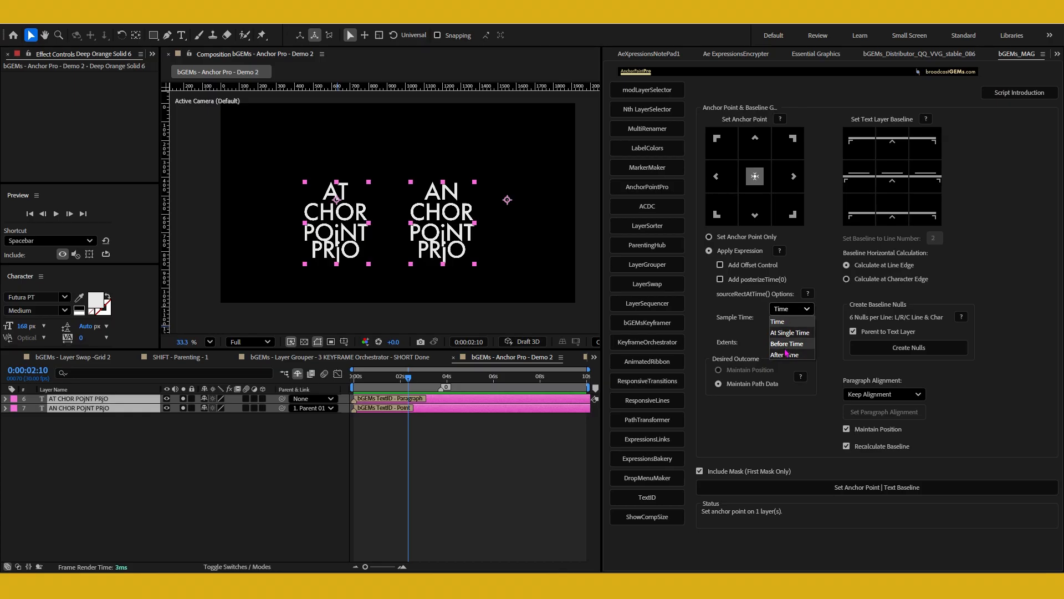
pyautogui.click(705, 310)
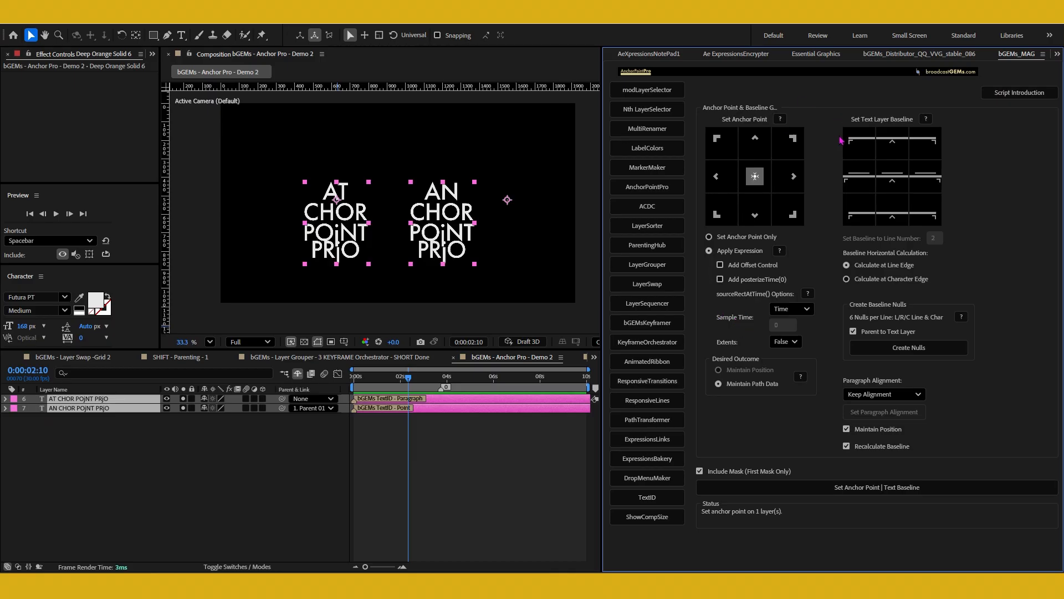
# Step: Deselect the two text layers and remove the TextID Paragraph and Point markers from them
pyautogui.click(360, 447)
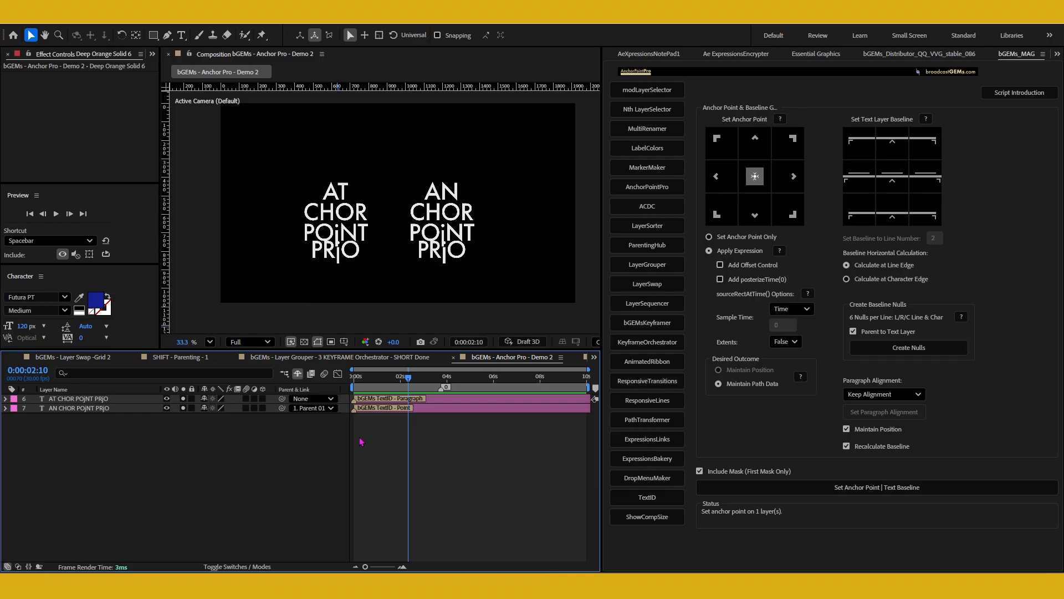
pyautogui.keyDown('ctrl'); pyautogui.click(355, 409); pyautogui.keyUp('ctrl')
pyautogui.keyDown('ctrl'); pyautogui.click(354, 399); pyautogui.keyUp('ctrl')
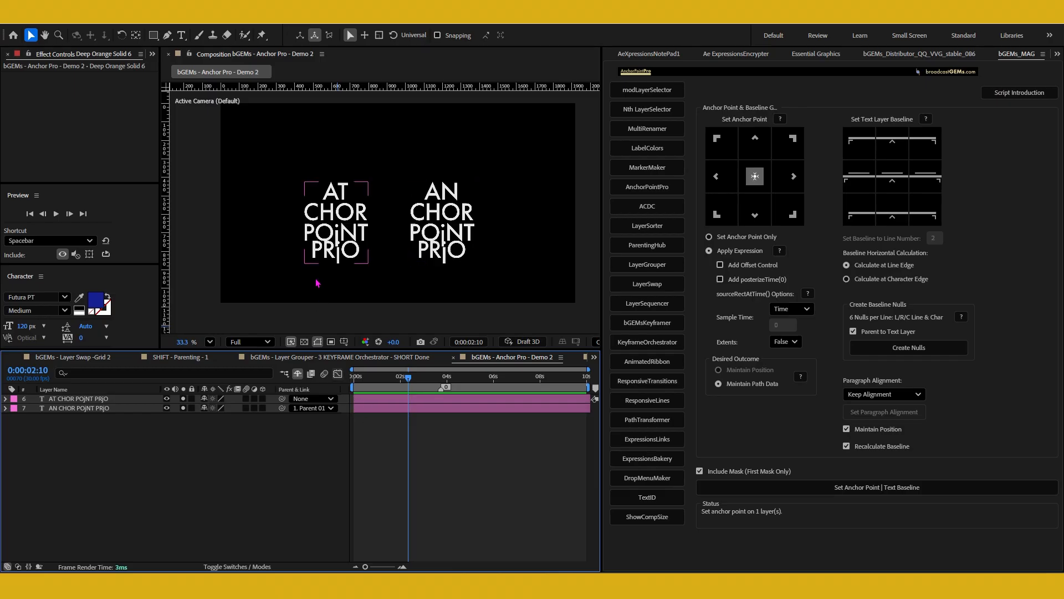
# Step: Inspect the AT CHOR POjNT PRjO and AN CHOR POjNT PRjO layers in text editing mode to compare their text types
pyautogui.doubleClick(330, 222)
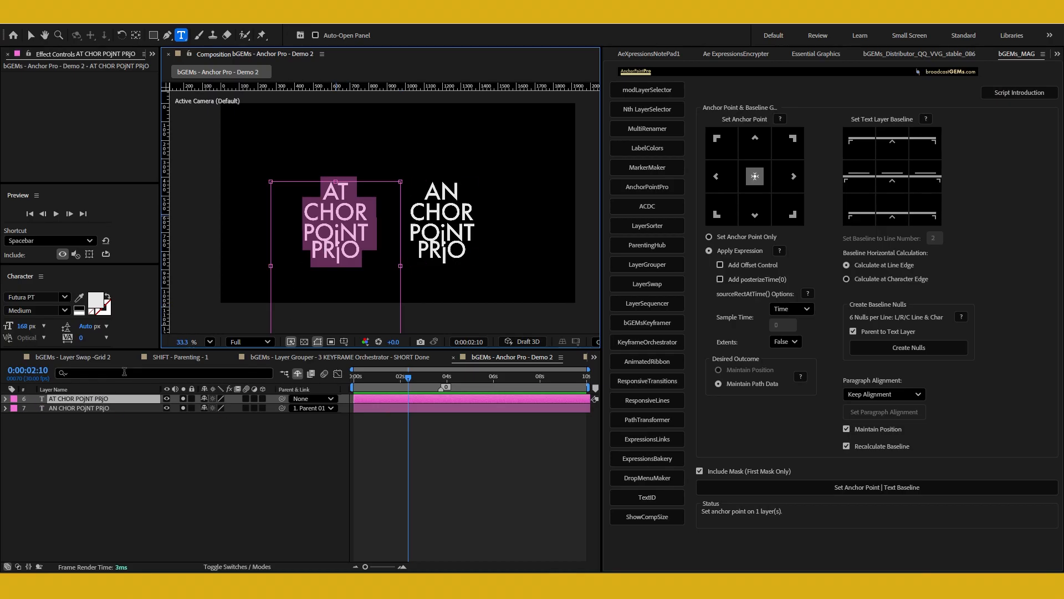
pyautogui.click(434, 409)
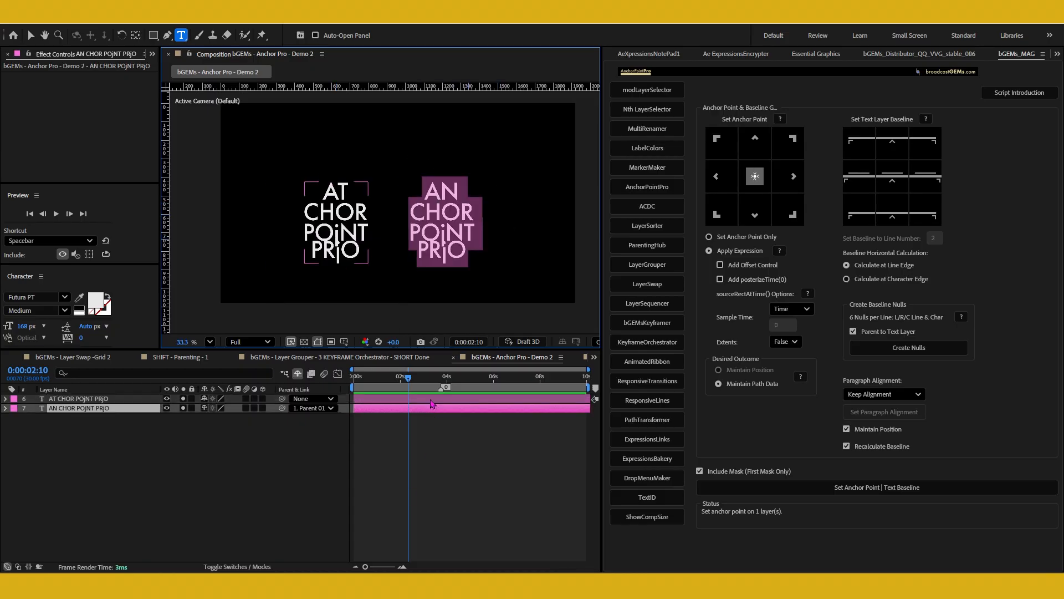
pyautogui.click(425, 413)
pyautogui.press('v')
pyautogui.click(315, 435)
pyautogui.click(370, 399)
pyautogui.keyDown('shift'); pyautogui.click(369, 409); pyautogui.keyUp('shift')
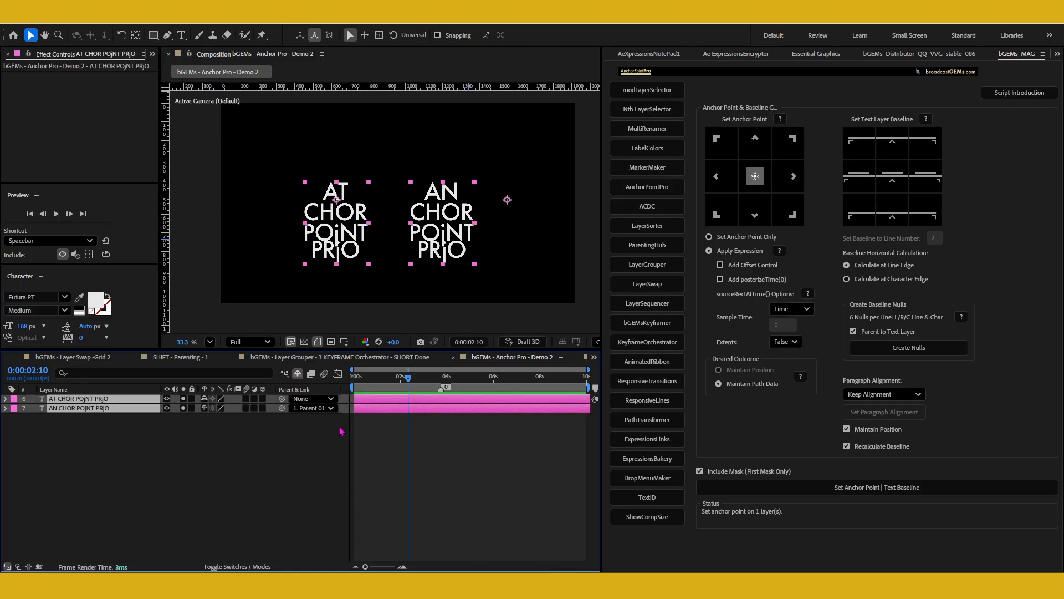
pyautogui.click(318, 469)
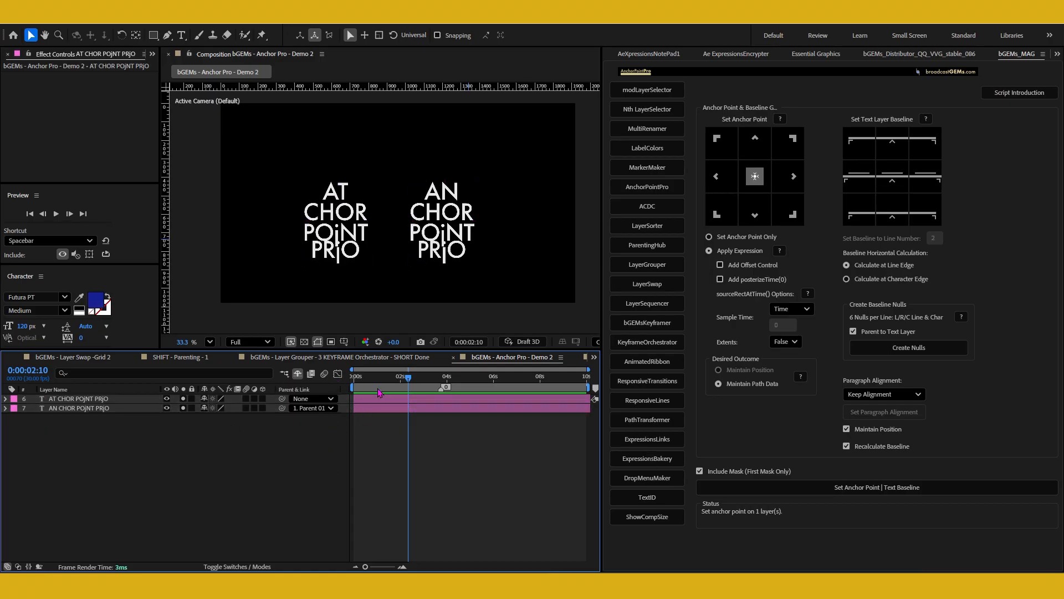
# Step: In TextID, identify the text layers of the active comp, marking both paragraph and point text
pyautogui.click(649, 497)
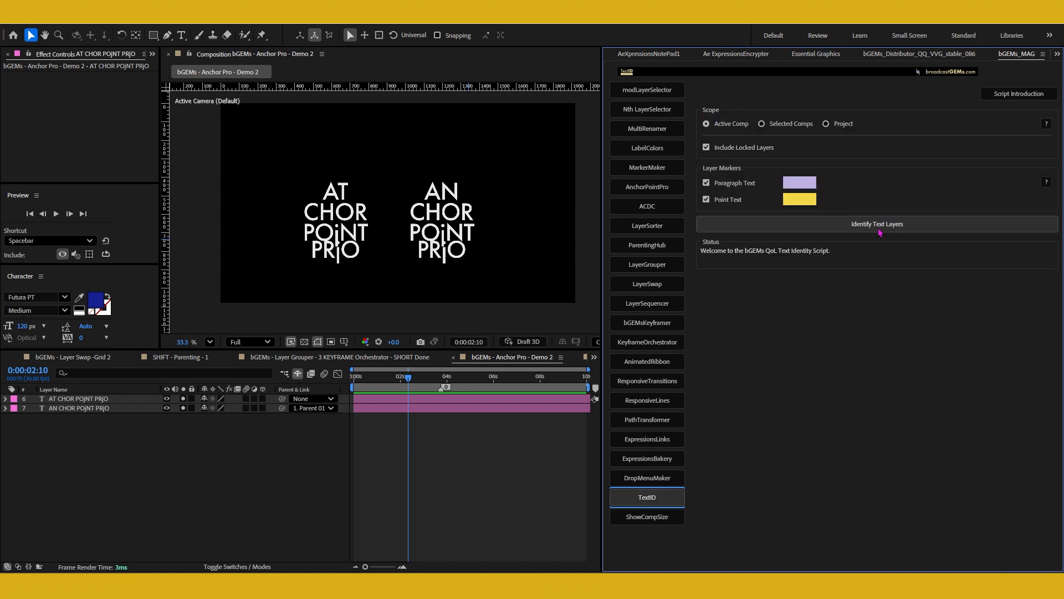
pyautogui.click(373, 400)
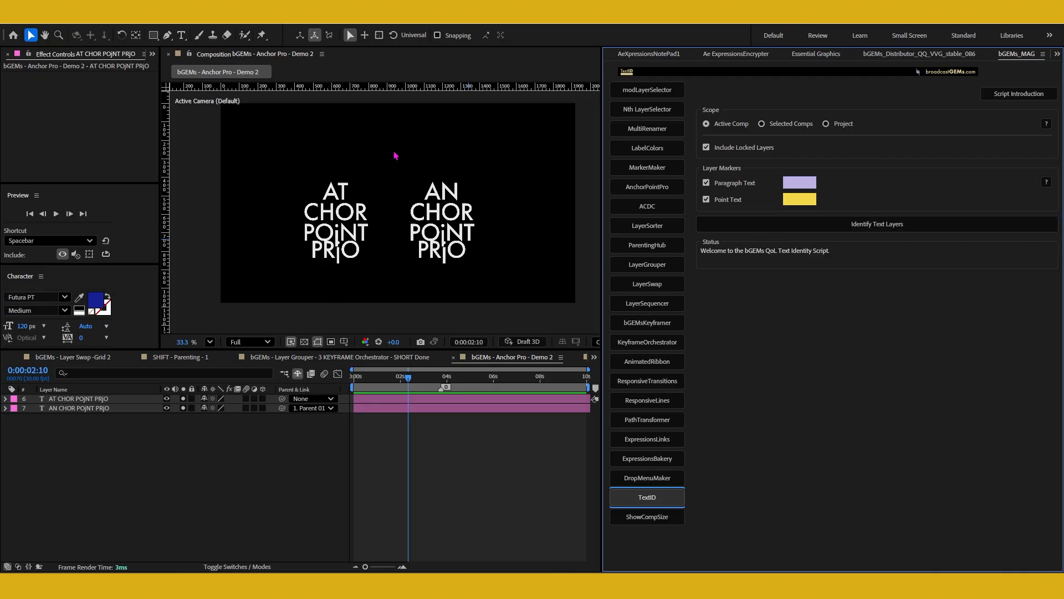
pyautogui.click(469, 277)
pyautogui.click(325, 490)
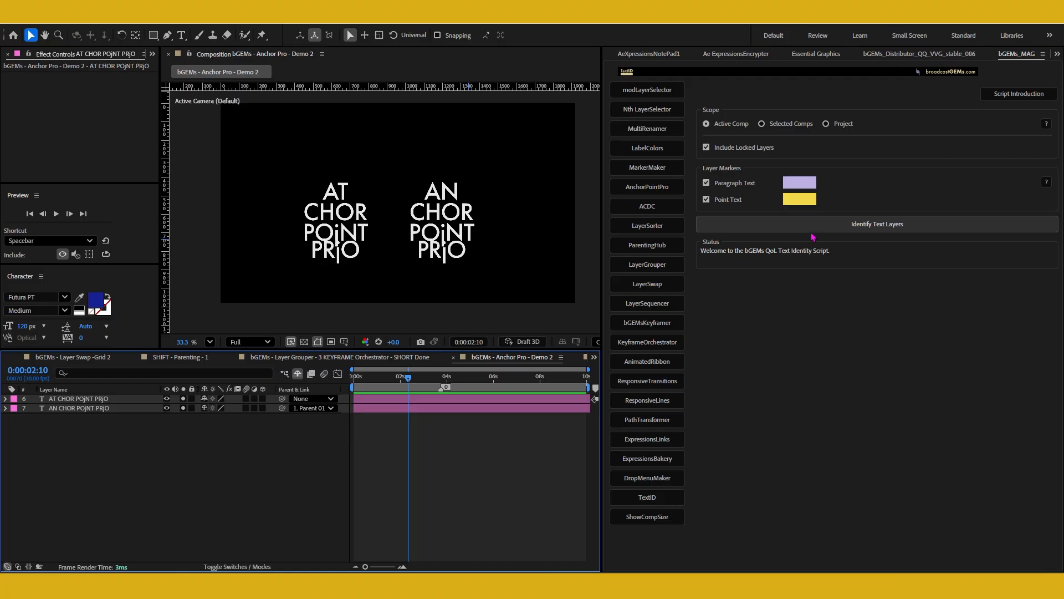
pyautogui.click(841, 129)
pyautogui.click(730, 126)
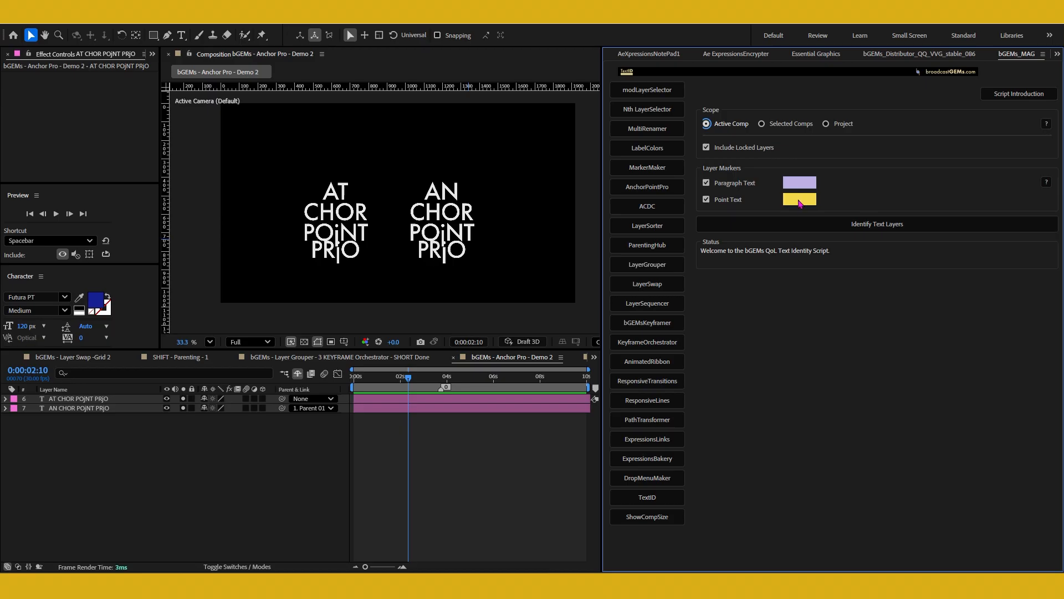
pyautogui.click(868, 225)
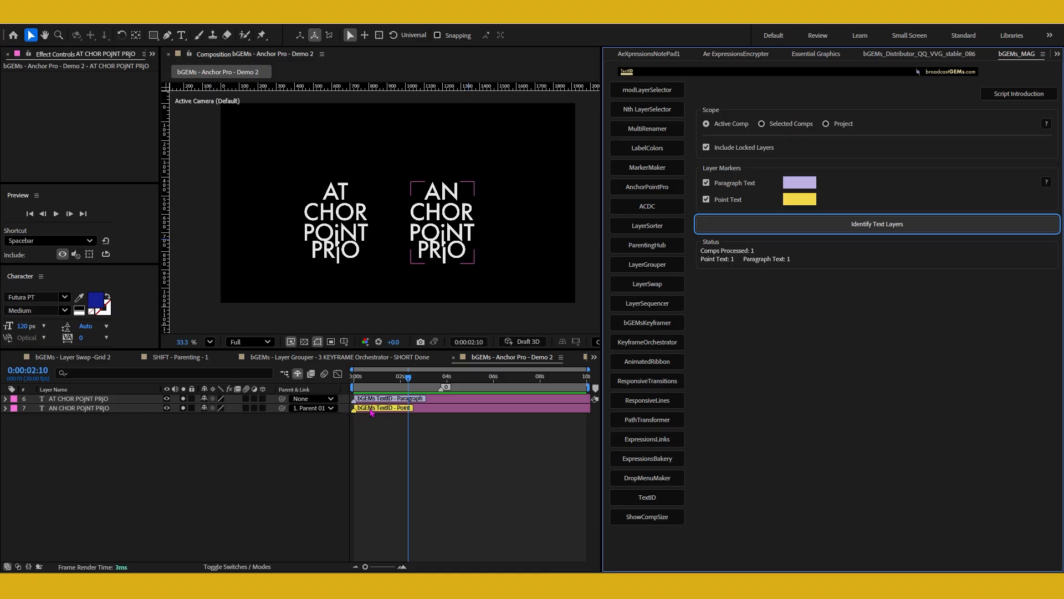
# Step: Check the text box of the layer marked as paragraph text and return to the Selection tool
pyautogui.doubleClick(437, 399)
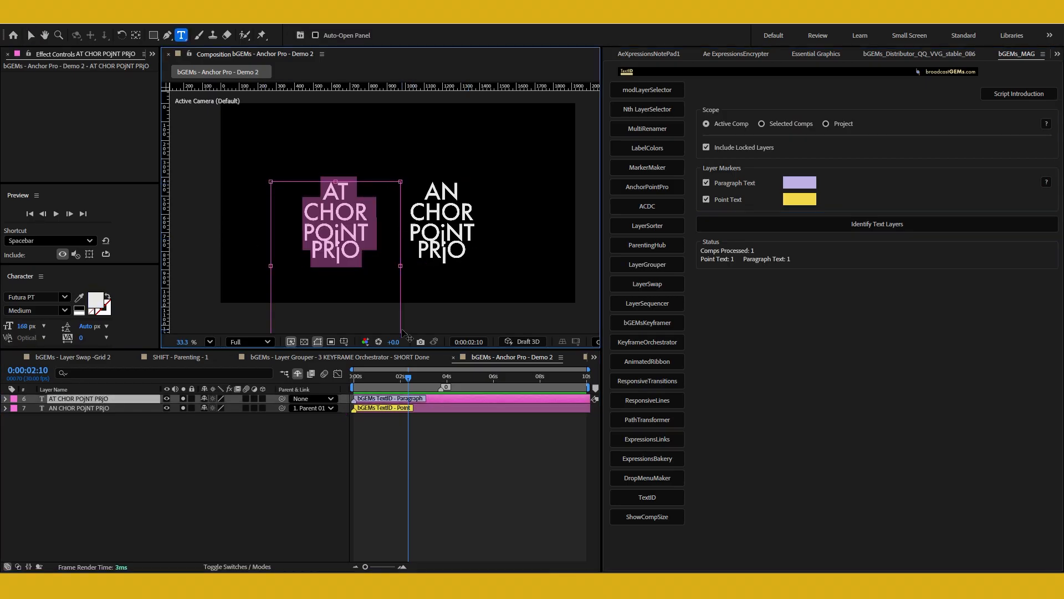
pyautogui.click(327, 455)
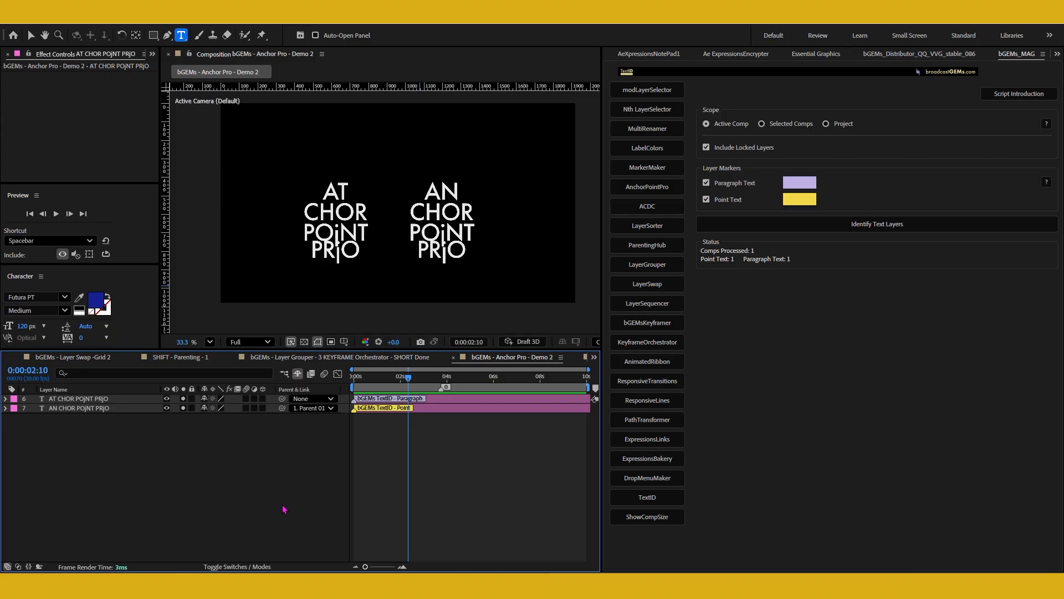
pyautogui.press('v')
# Step: Return to AnchorPointPro, choose the top-center text baseline position, and select both text layers in the composition view
pyautogui.click(679, 185)
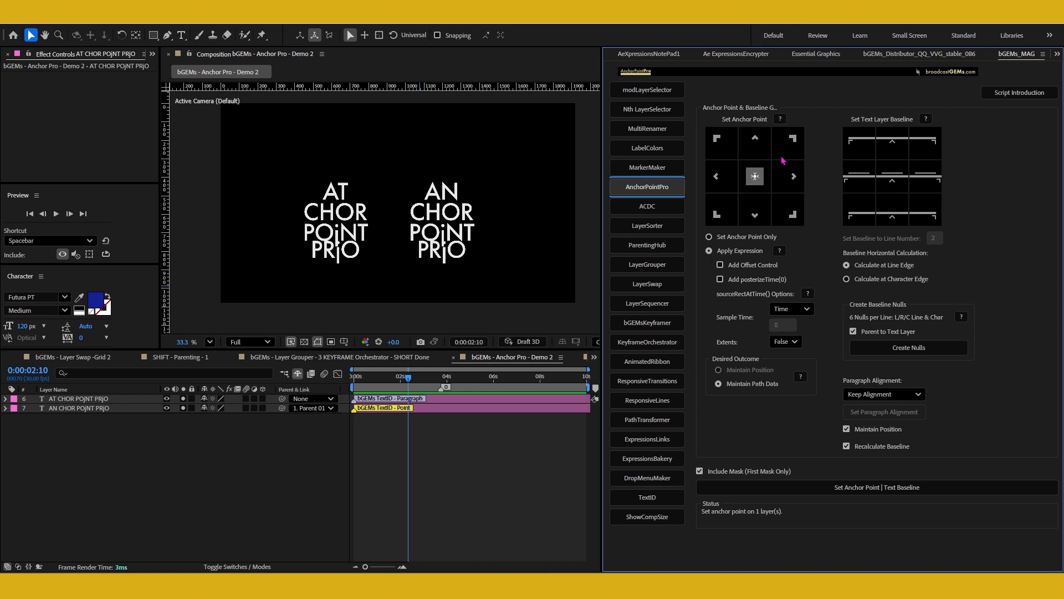
pyautogui.click(892, 145)
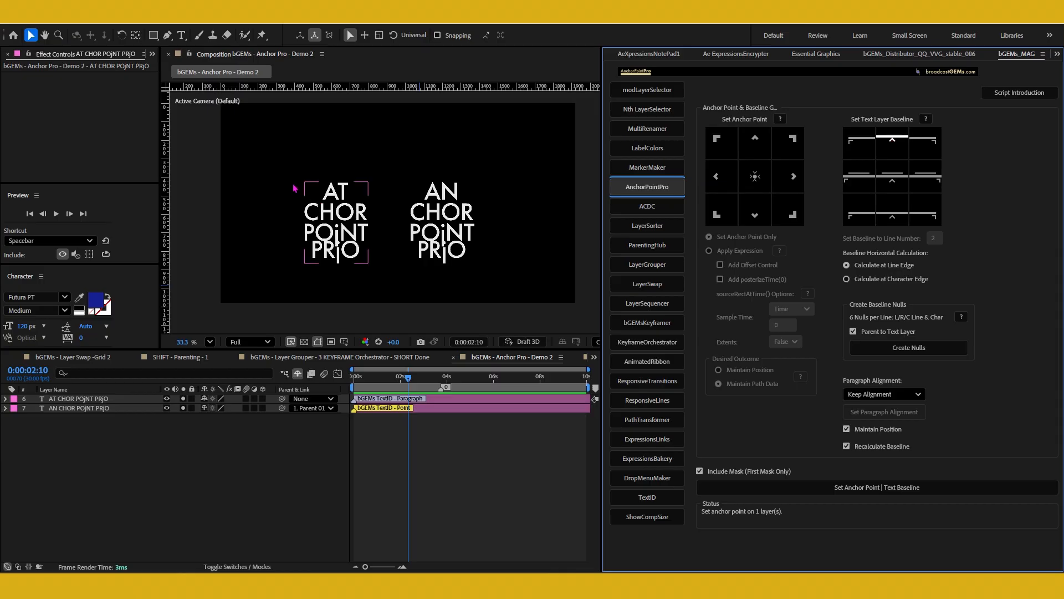
pyautogui.moveTo(263, 163); pyautogui.dragTo(516, 283)
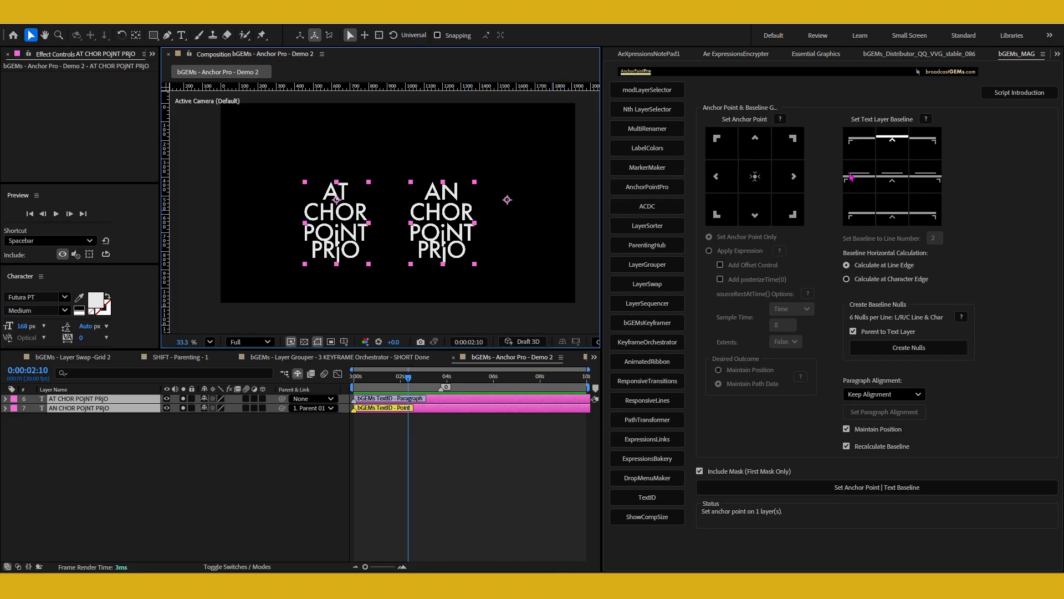
# Step: Set both text layers' anchor points to the right end of line 3's baseline
pyautogui.click(925, 175)
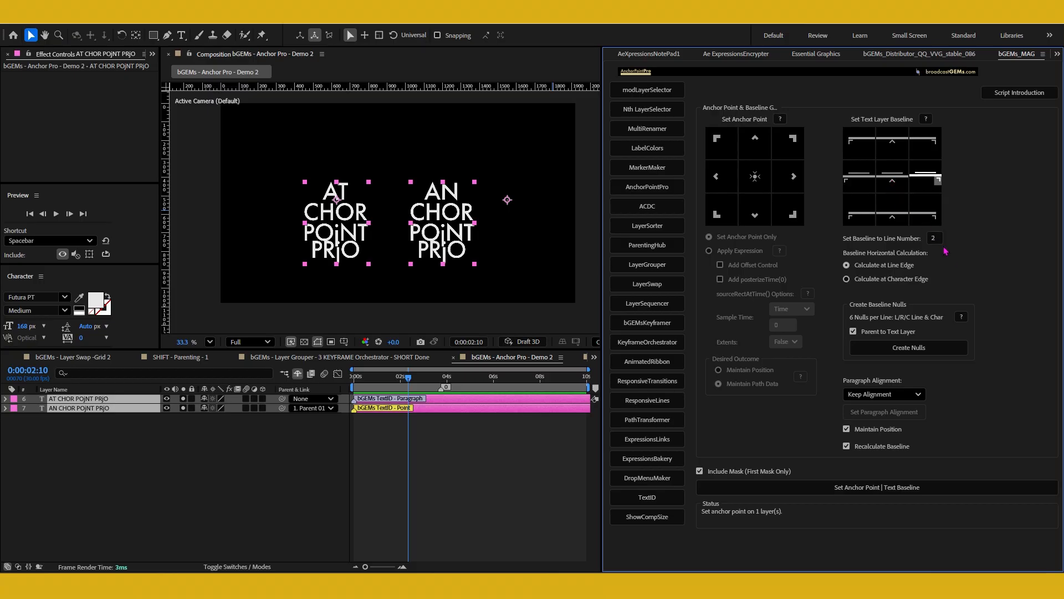
pyautogui.click(935, 237)
pyautogui.write('3')
pyautogui.press('Return')
pyautogui.doubleClick(923, 180)
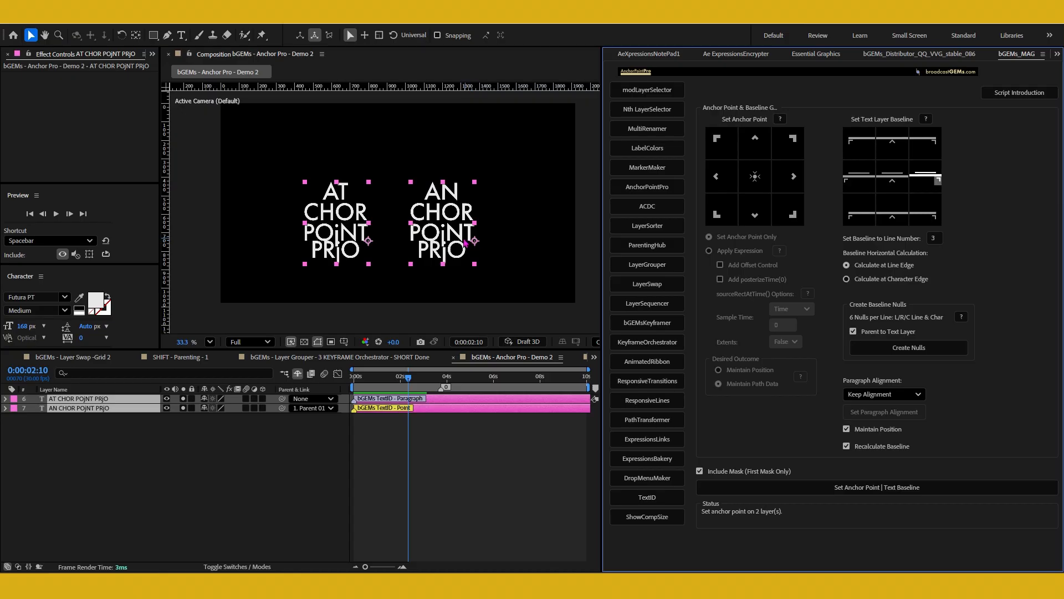
# Step: Set both text layers' anchor points to the left end of line 2's baseline, and after that to its center
pyautogui.doubleClick(934, 237)
pyautogui.write('2')
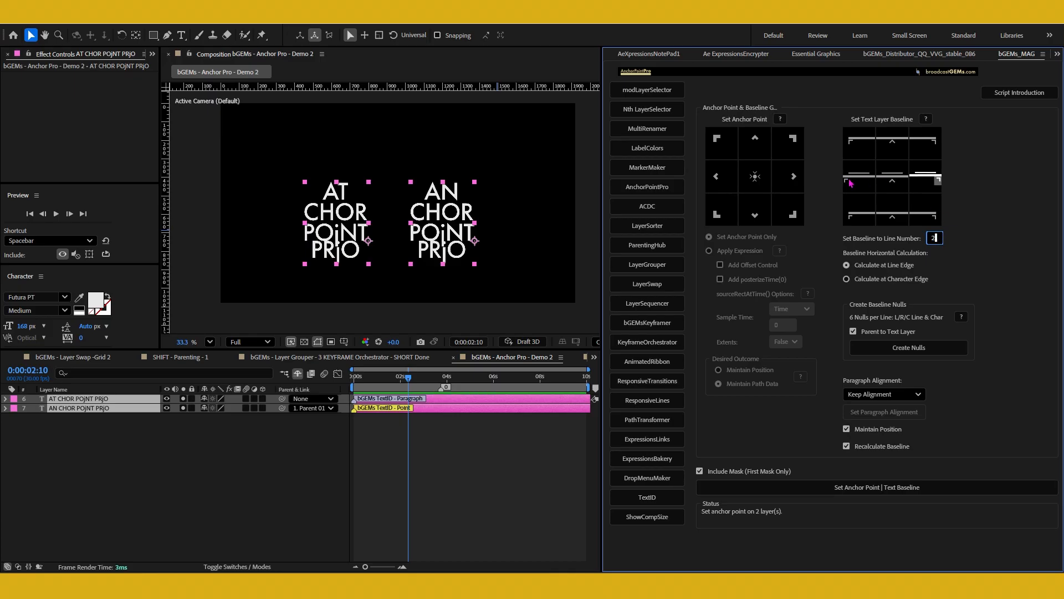
pyautogui.click(850, 183)
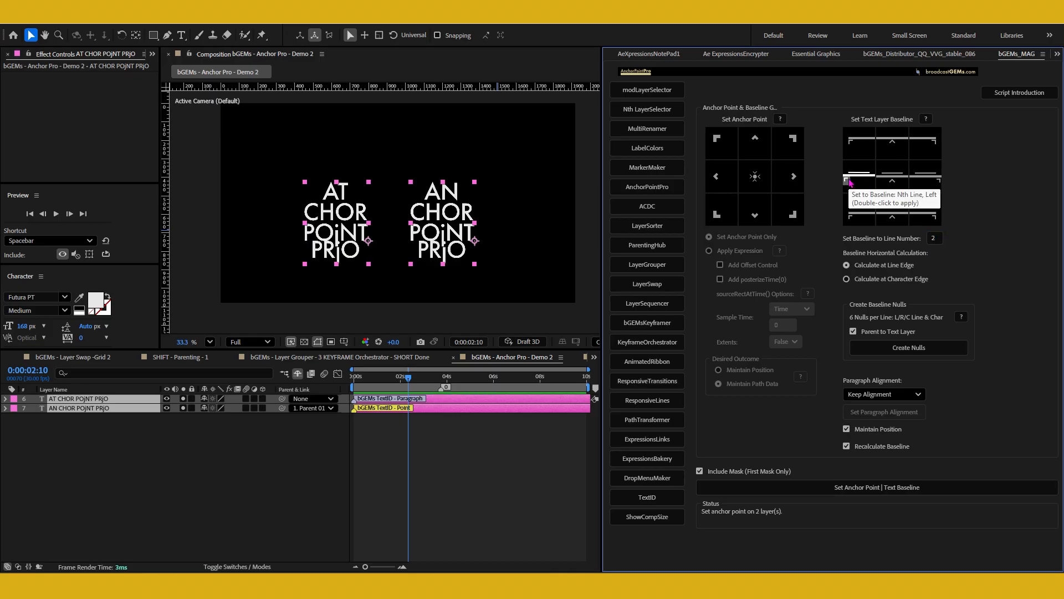
pyautogui.doubleClick(850, 182)
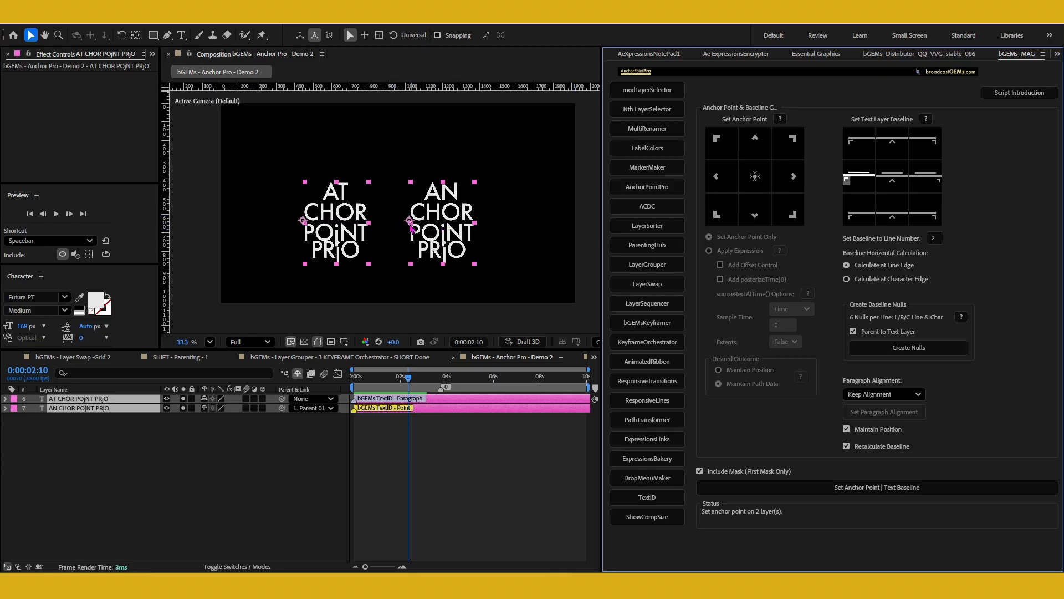
pyautogui.click(893, 181)
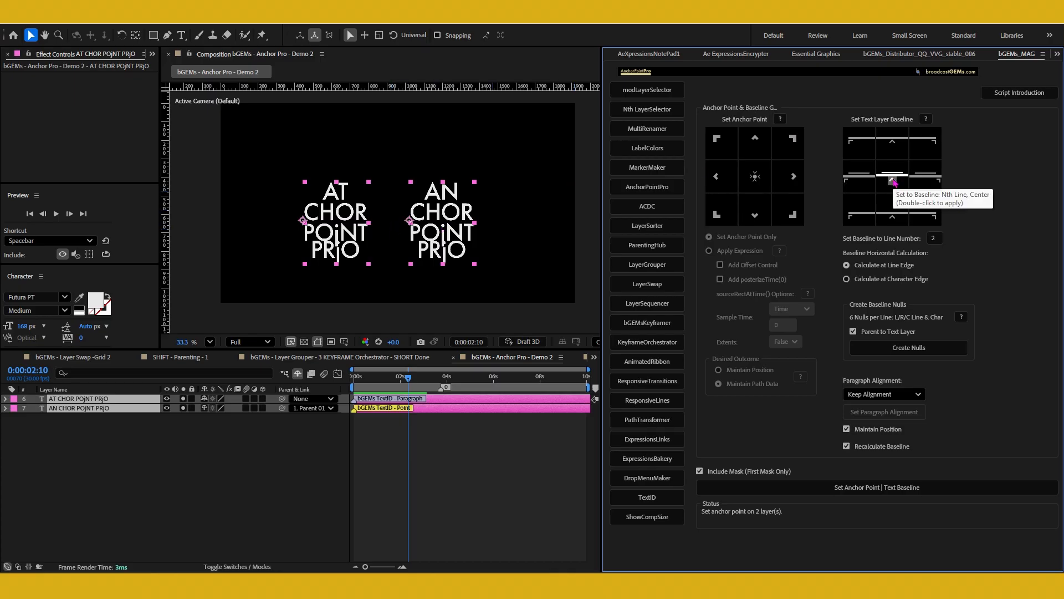
pyautogui.doubleClick(892, 181)
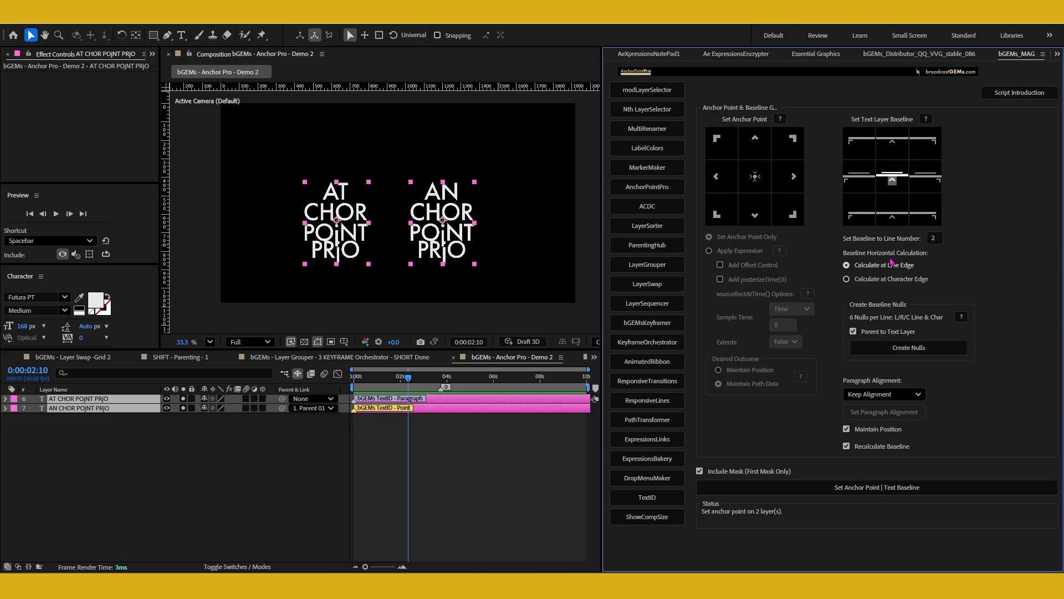
# Step: Set both anchor points to the last baseline's right end at line edge, and after that to its left end calculated at character edge
pyautogui.click(923, 219)
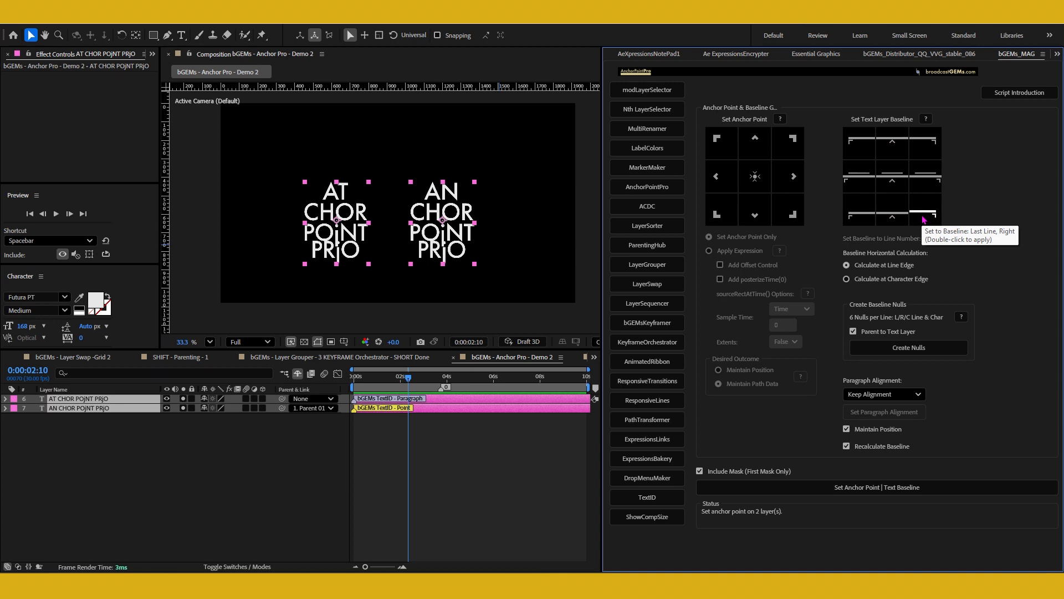
pyautogui.doubleClick(924, 219)
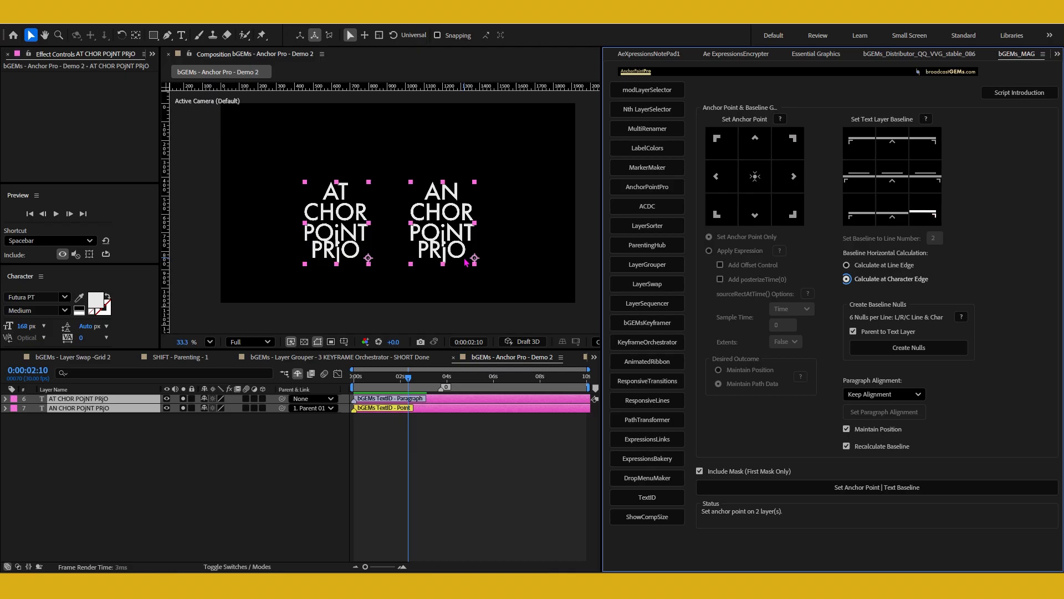
pyautogui.click(859, 222)
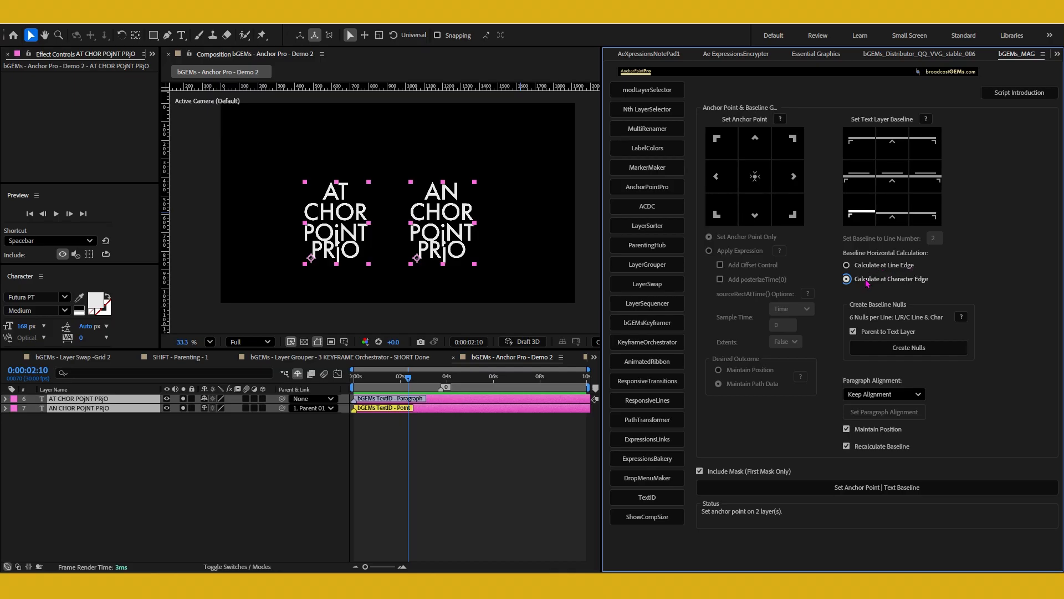
# Step: Create baseline nulls parented to both text layers and look through the null layers in the timeline
pyautogui.click(901, 348)
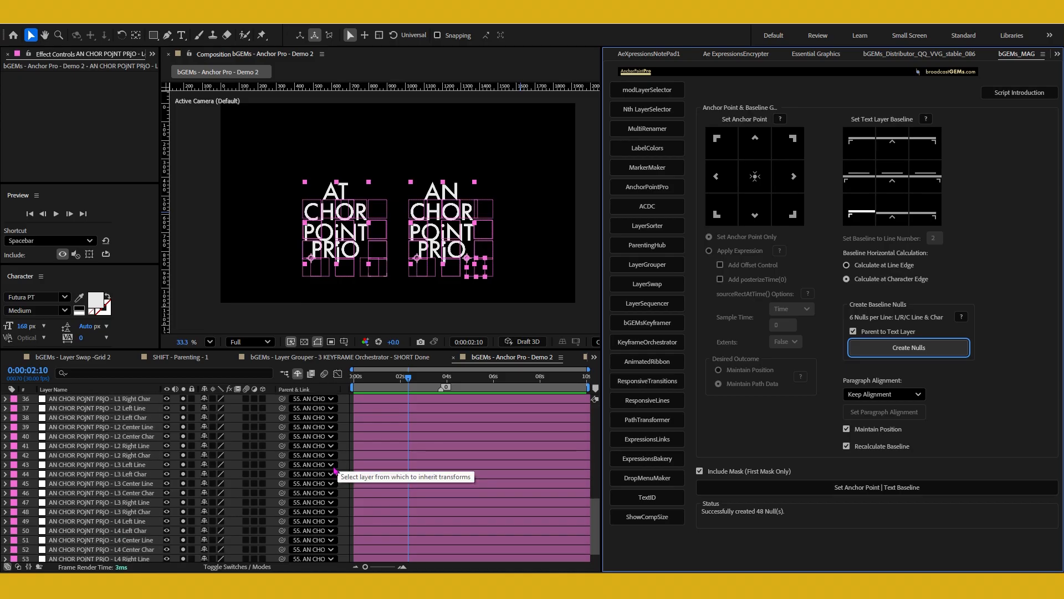
pyautogui.scroll(-10, 334, 470)
pyautogui.scroll(10, 355, 498)
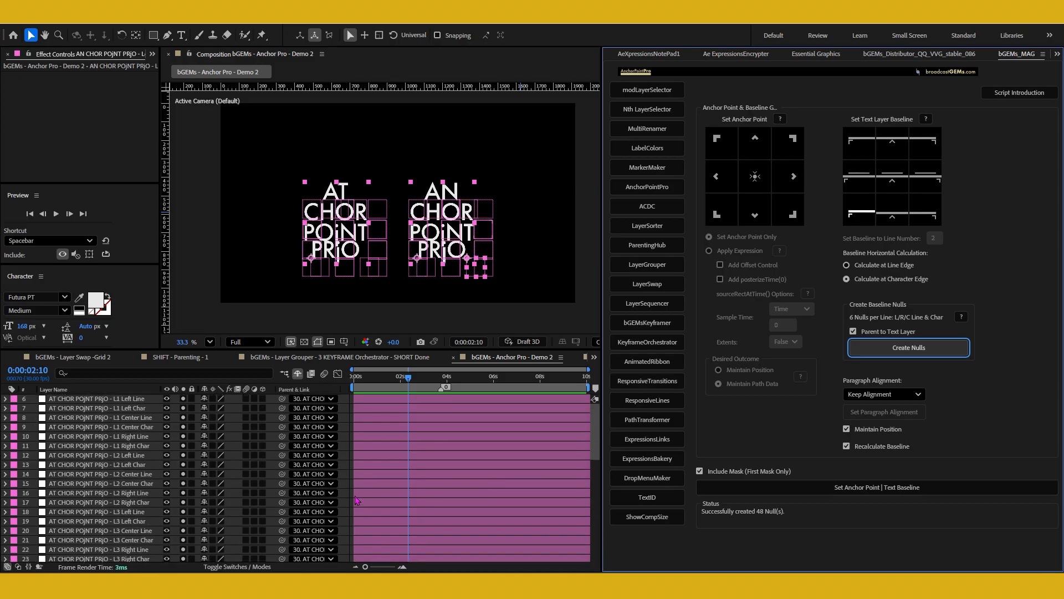
# Step: Deselect all layers and reveal the Position property of the paragraph text's L1 Left Line null
pyautogui.click(350, 406)
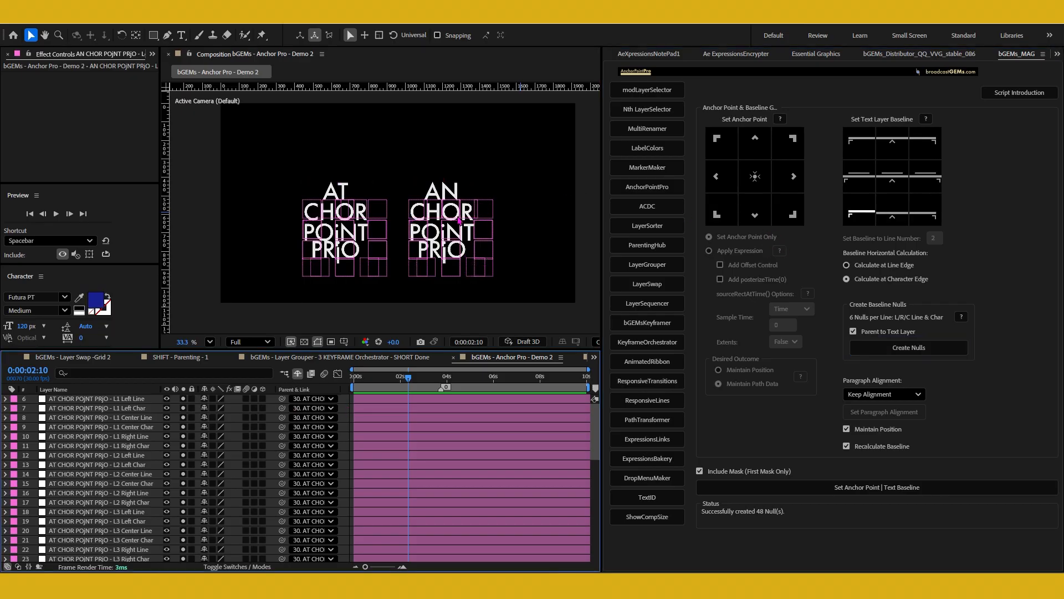
pyautogui.click(109, 400)
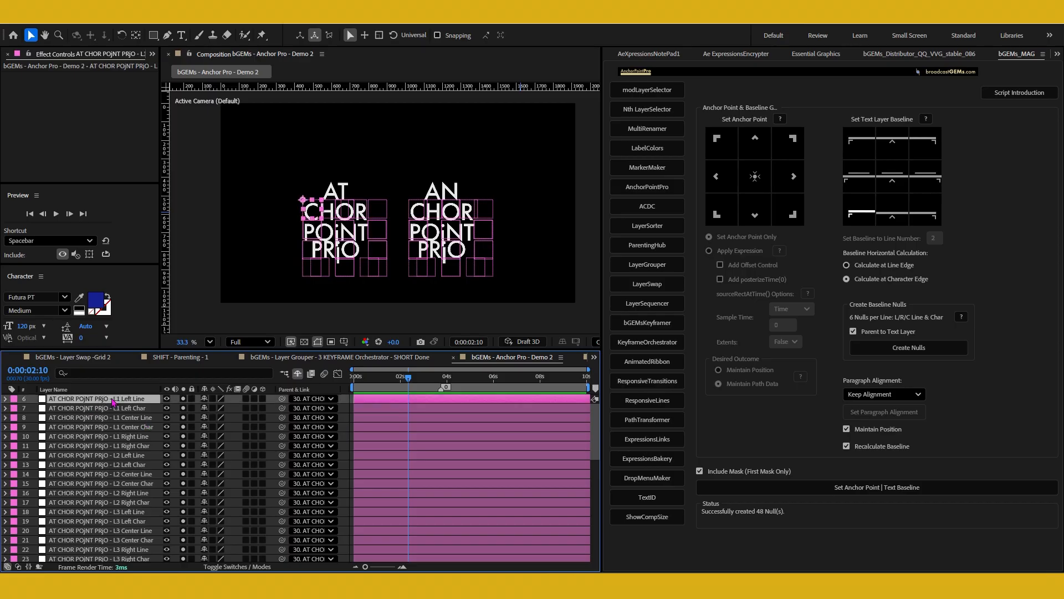
pyautogui.press('p')
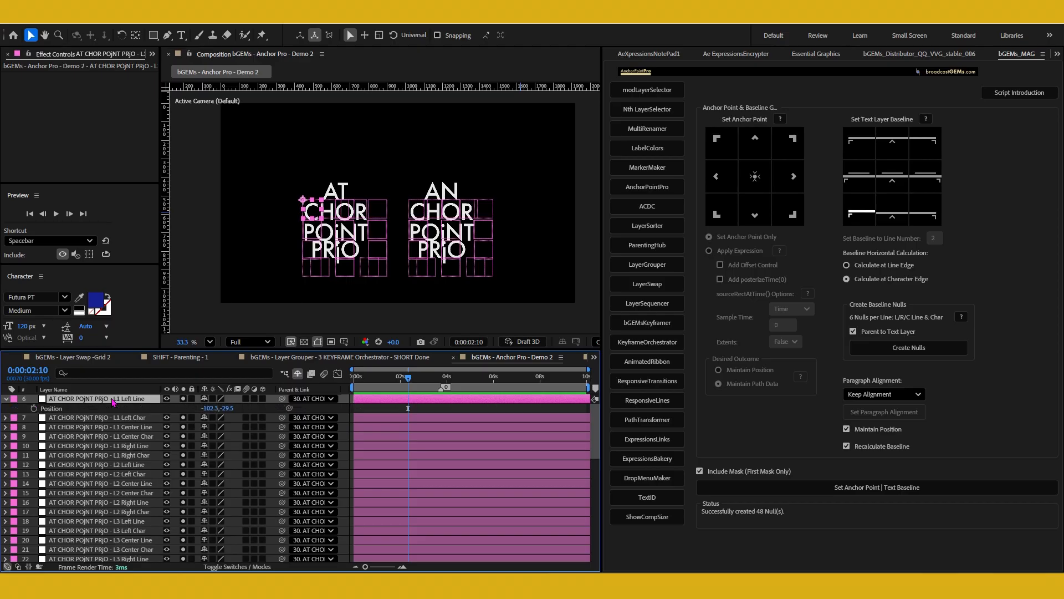
# Step: Try moving the AN CHOR text layer with its nulls, and undo back to before the null creation and the last anchor point placement
pyautogui.moveTo(447, 190); pyautogui.dragTo(469, 184)
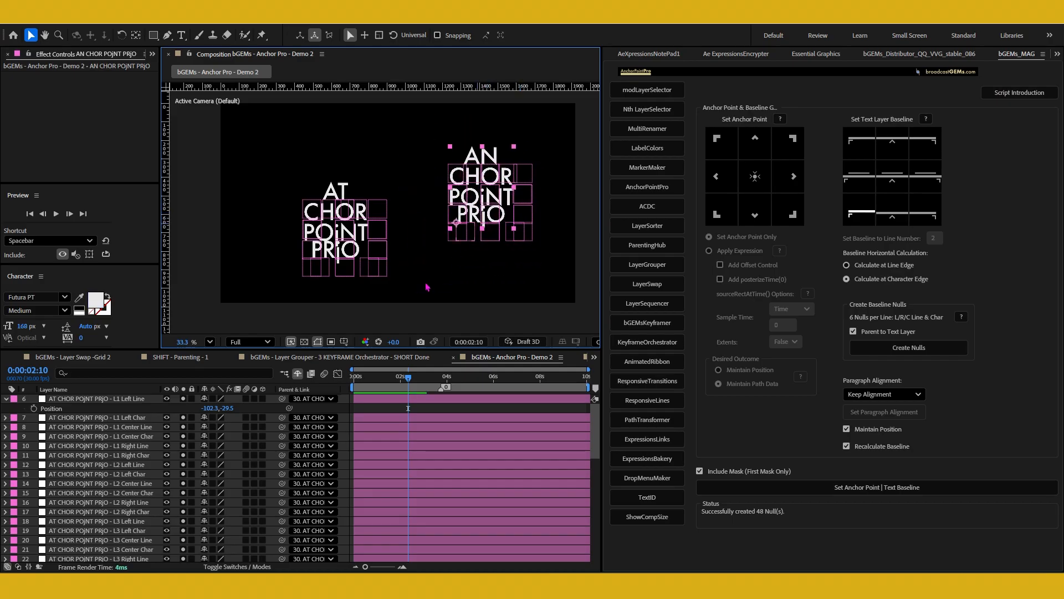
pyautogui.hotkey('ctrl', 'z')
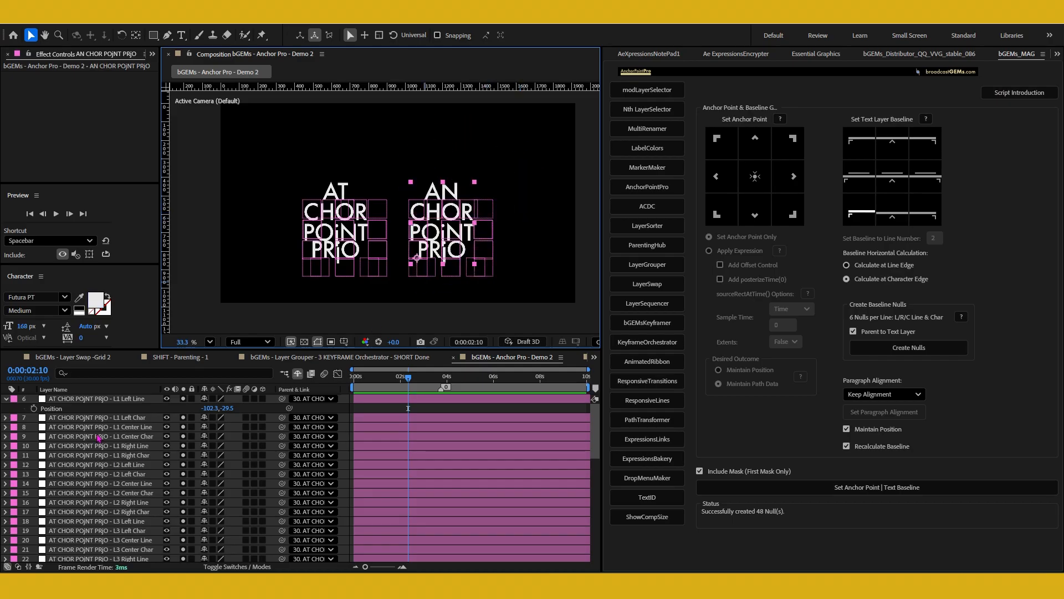
pyautogui.hotkey('ctrl', 'z')
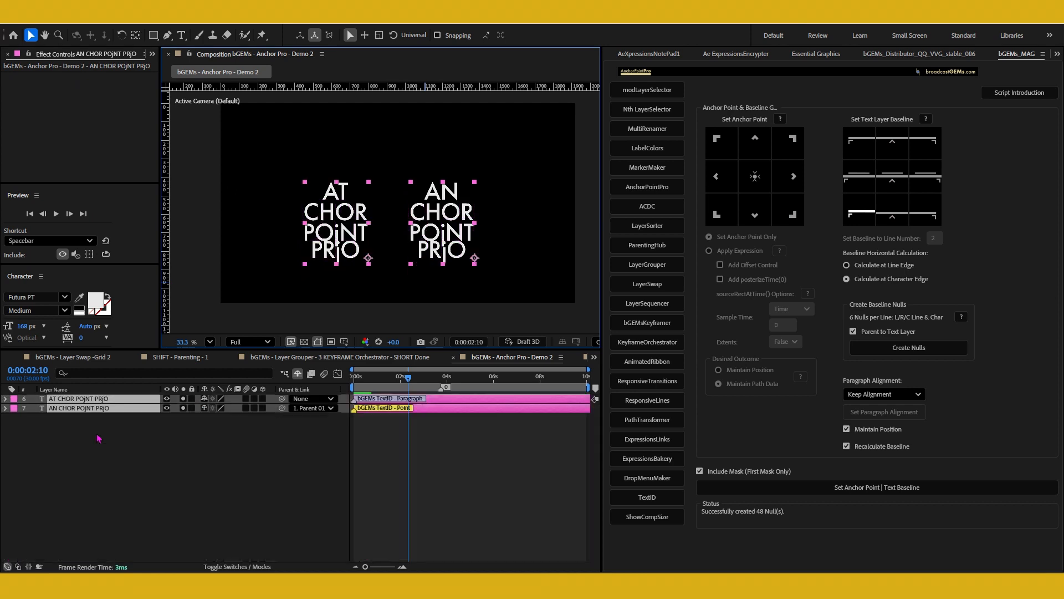
pyautogui.hotkey('ctrl', 'z')
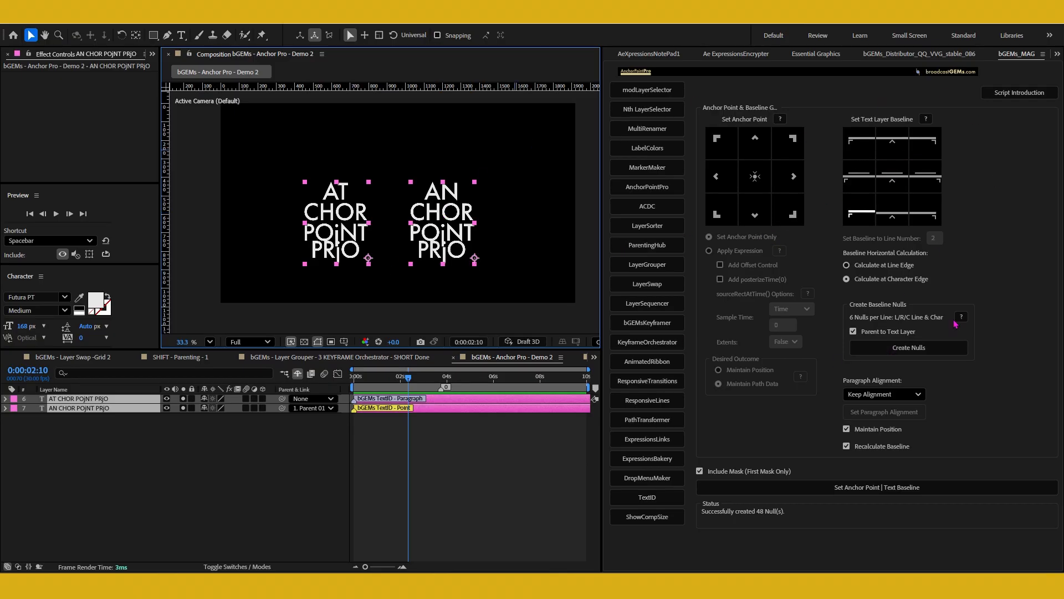
# Step: Apply Left Align Paragraph to both text layers with Maintain Position and Recalculate Baseline enabled
pyautogui.click(881, 395)
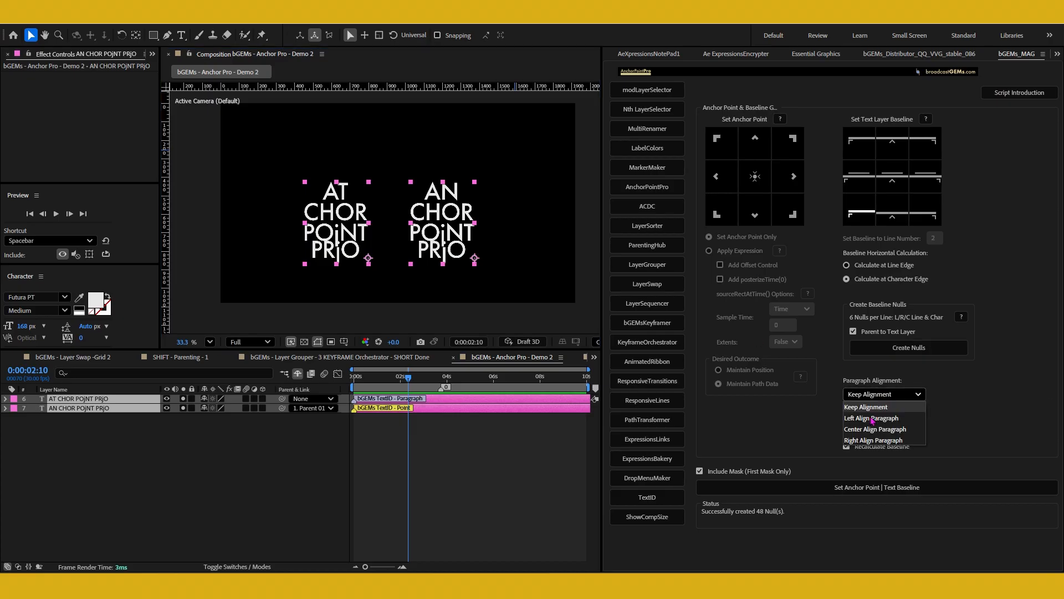
pyautogui.click(869, 422)
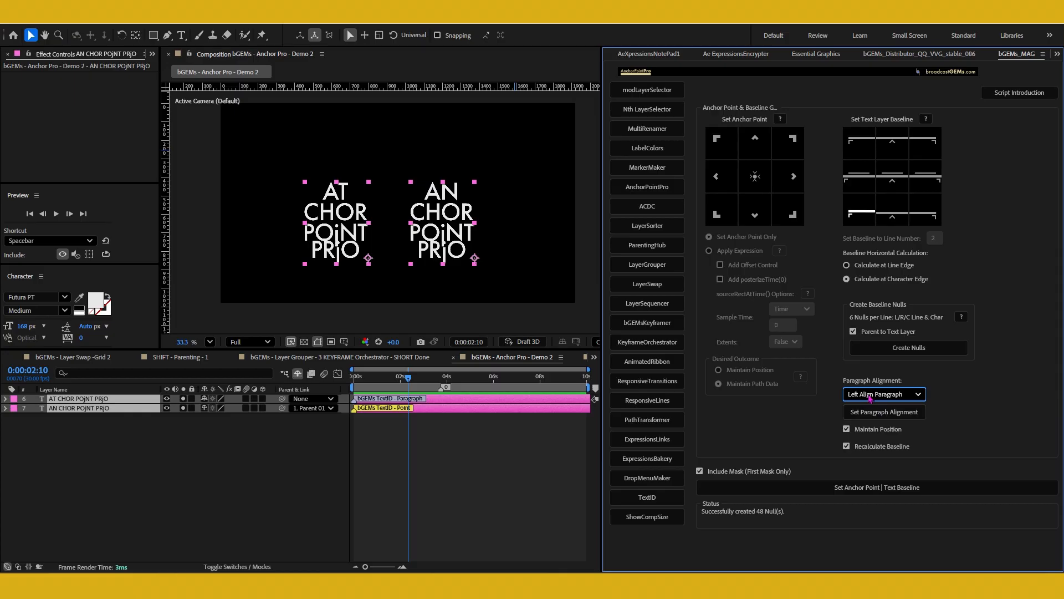
pyautogui.click(883, 415)
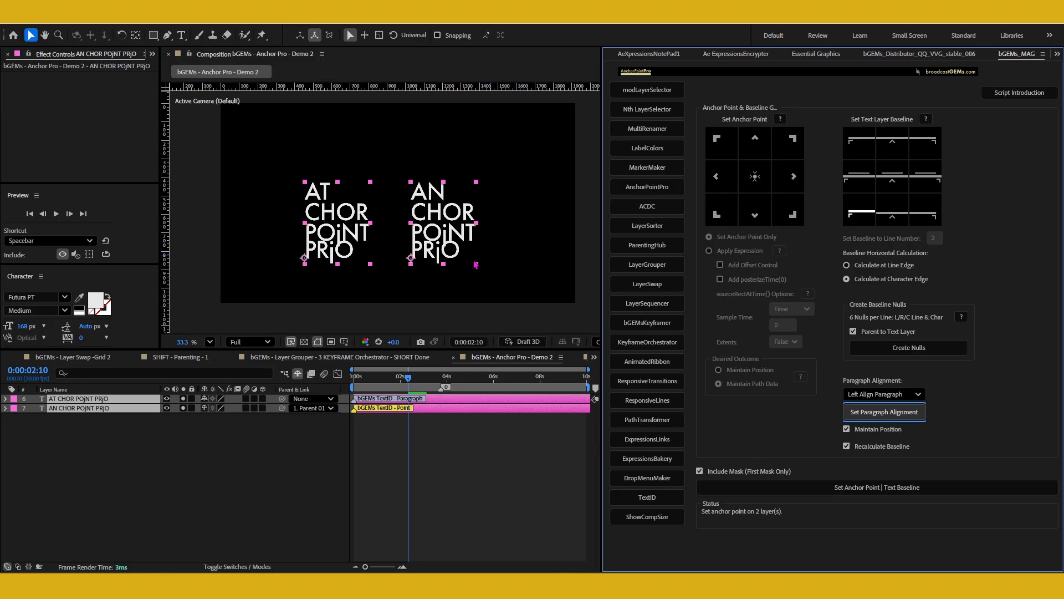
# Step: Reveal the Anchor Point and Position properties of both text layers in the timeline
pyautogui.click(92, 410)
pyautogui.press('a')
pyautogui.hotkey('shift', 'p')
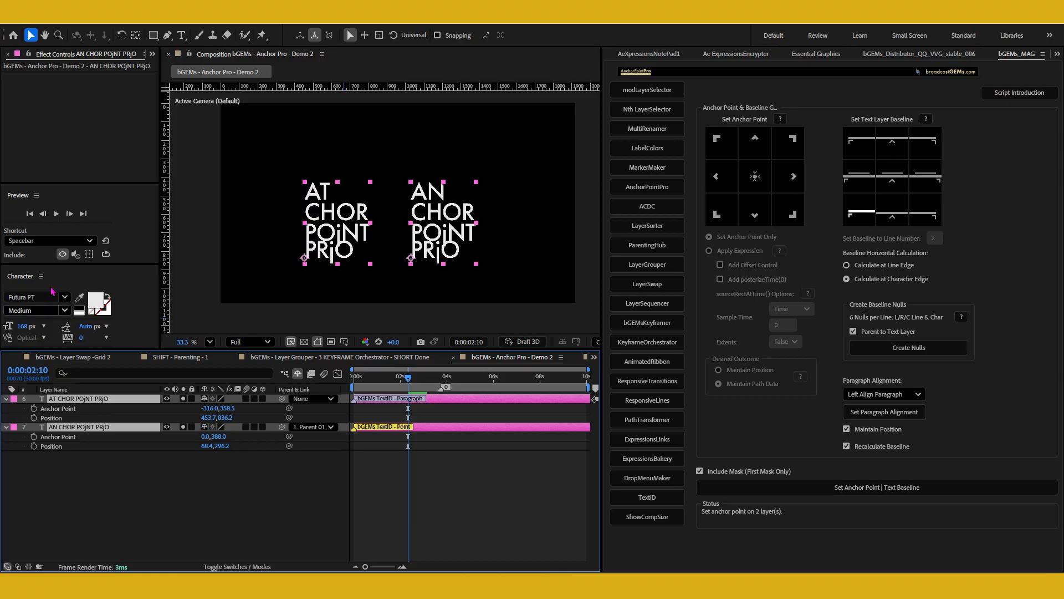
# Step: Apply Right Align Paragraph to both text layers, keeping Maintain Position and Recalculate Baseline enabled
pyautogui.click(888, 411)
pyautogui.click(890, 396)
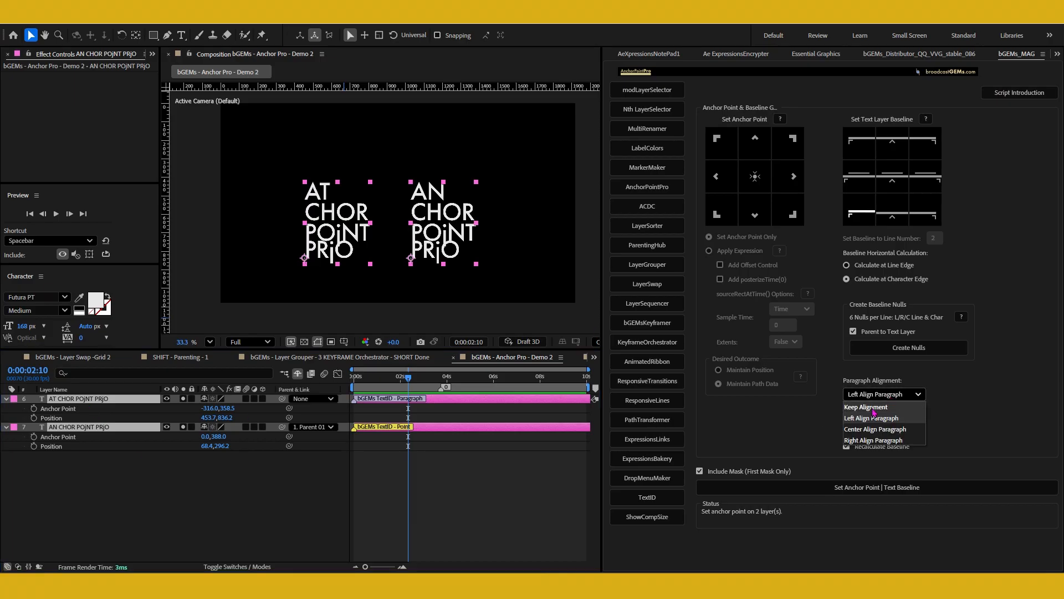
pyautogui.click(868, 441)
pyautogui.click(884, 411)
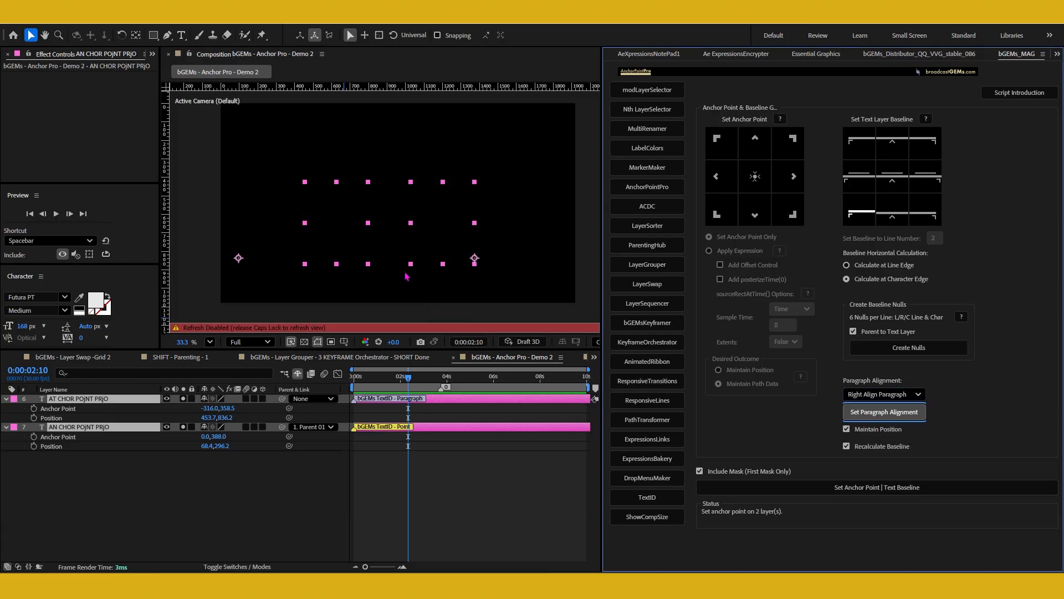